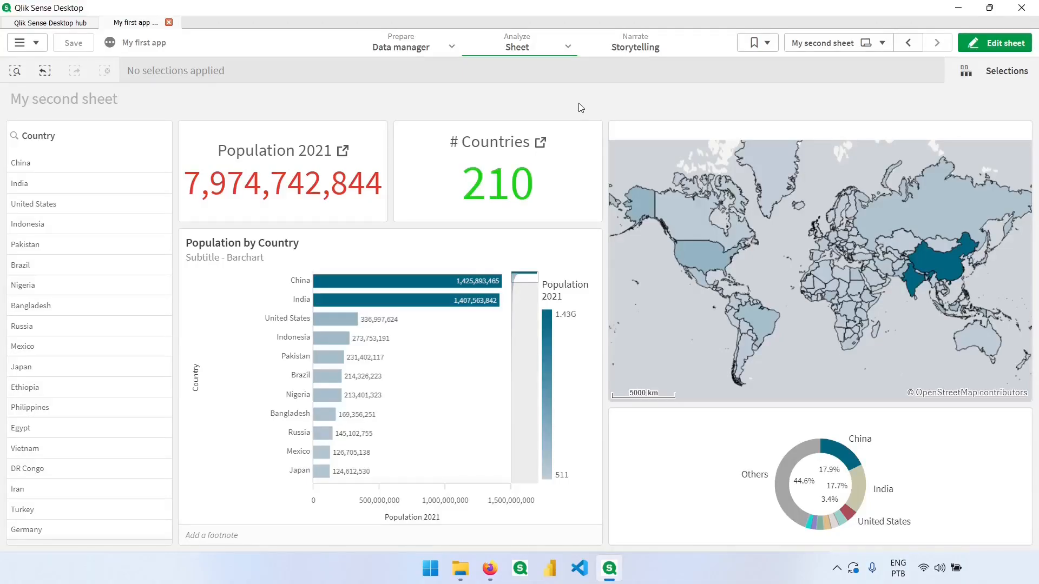
Bring up the Kaggle US Accidents (2016 - 2021) dataset page in Firefox and review its column preview.
{"action": "left_click", "coordinate": [489, 568]}
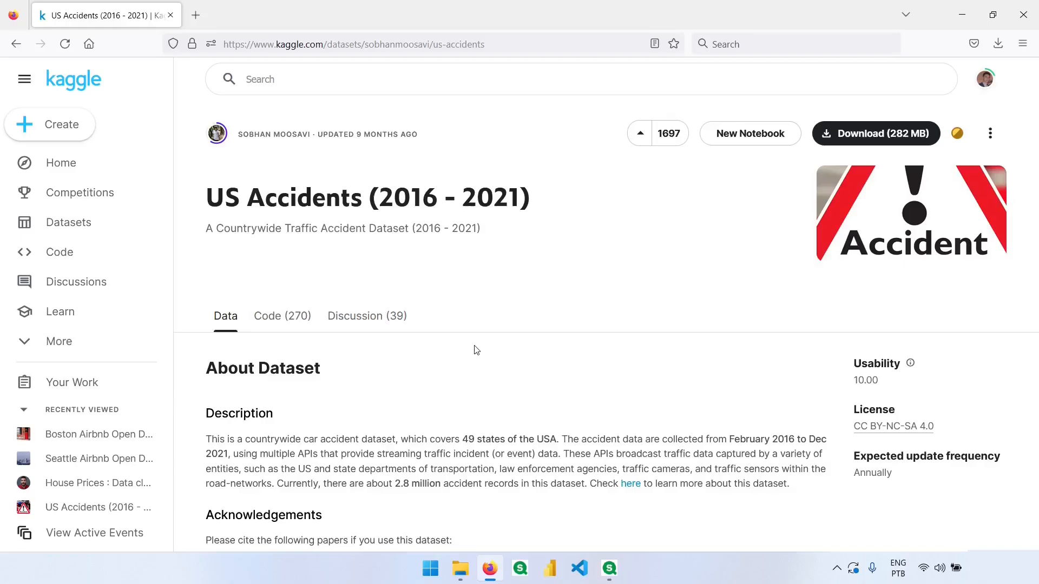
{"action": "scroll", "coordinate": [593, 341], "scroll_direction": "down", "scroll_amount": 2}
{"action": "scroll", "coordinate": [852, 335], "scroll_direction": "down", "scroll_amount": 3}
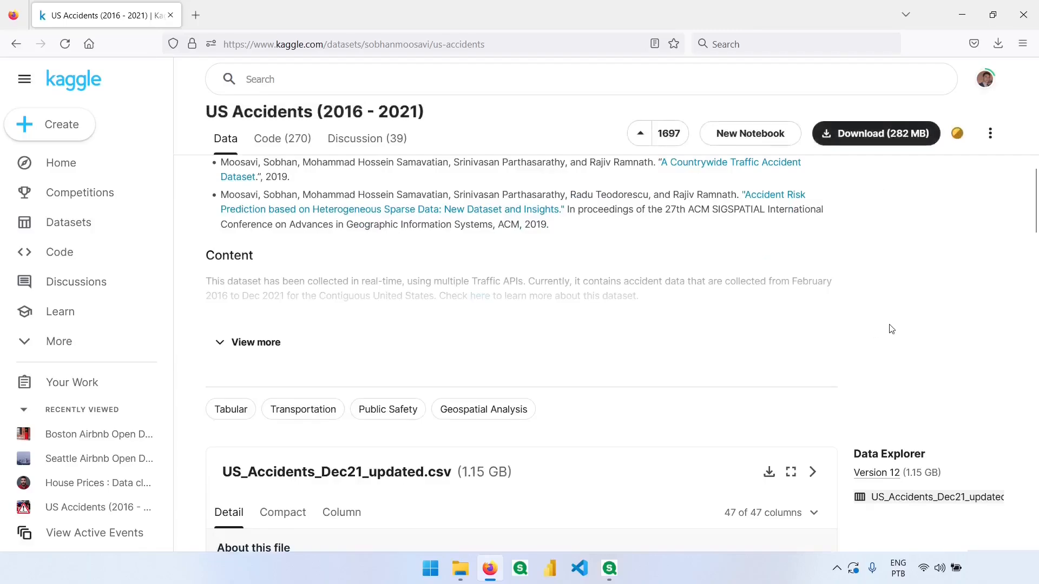
{"action": "scroll", "coordinate": [890, 329], "scroll_direction": "down", "scroll_amount": 2}
{"action": "scroll", "coordinate": [941, 352], "scroll_direction": "down", "scroll_amount": 3}
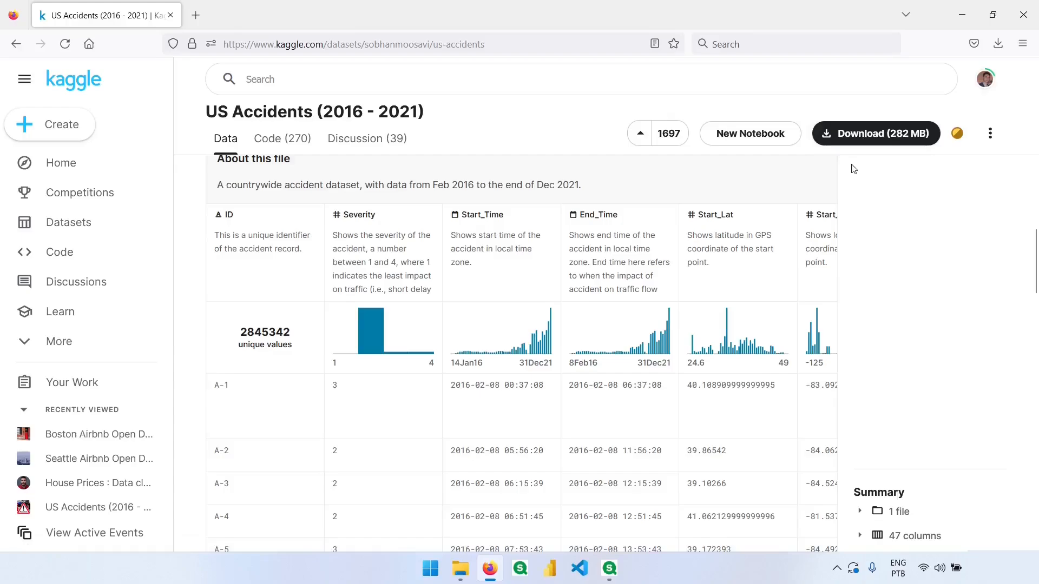
{"action": "scroll", "coordinate": [852, 166], "scroll_direction": "up", "scroll_amount": 10}
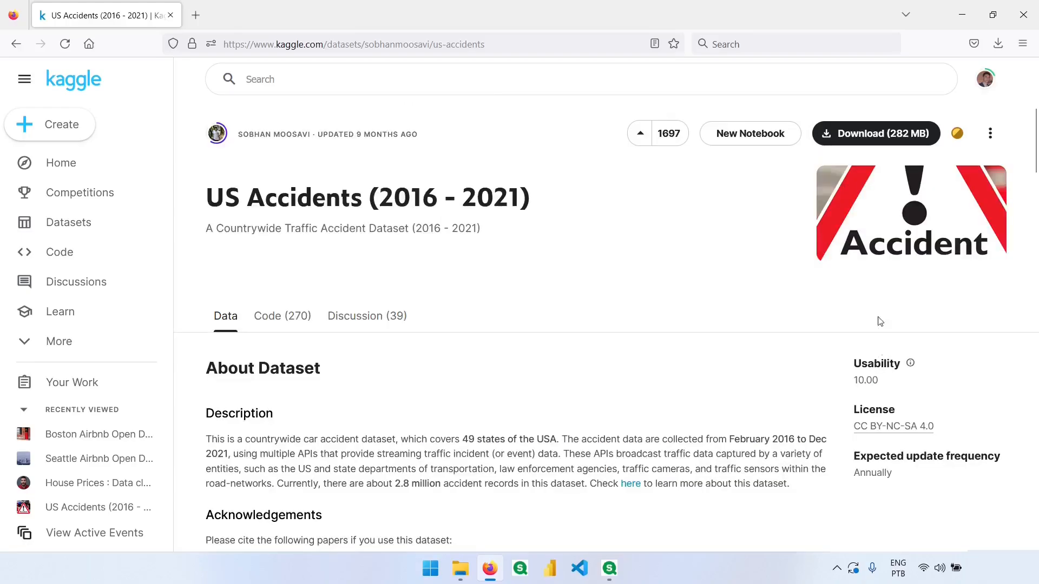
Close 'My first app', return to the hub and create a new app named 'US Accidents'.
{"action": "left_click", "coordinate": [610, 571]}
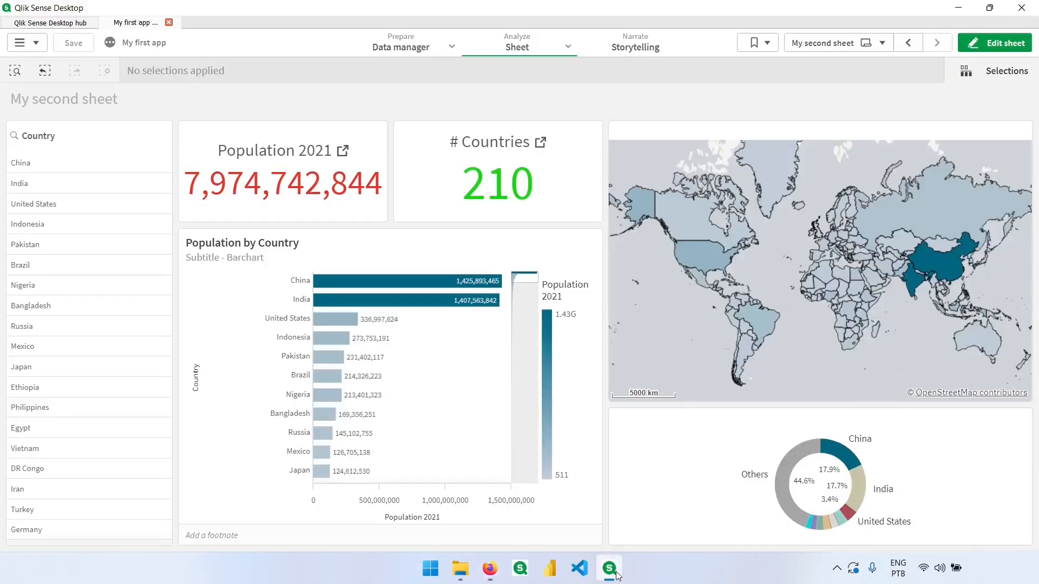
{"action": "left_click", "coordinate": [169, 23]}
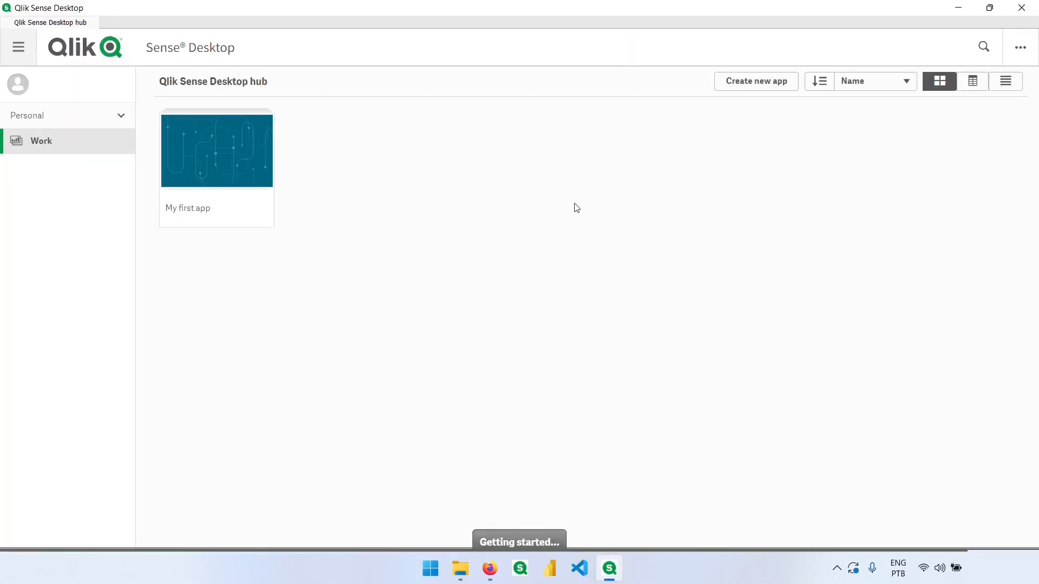
{"action": "left_click", "coordinate": [766, 86]}
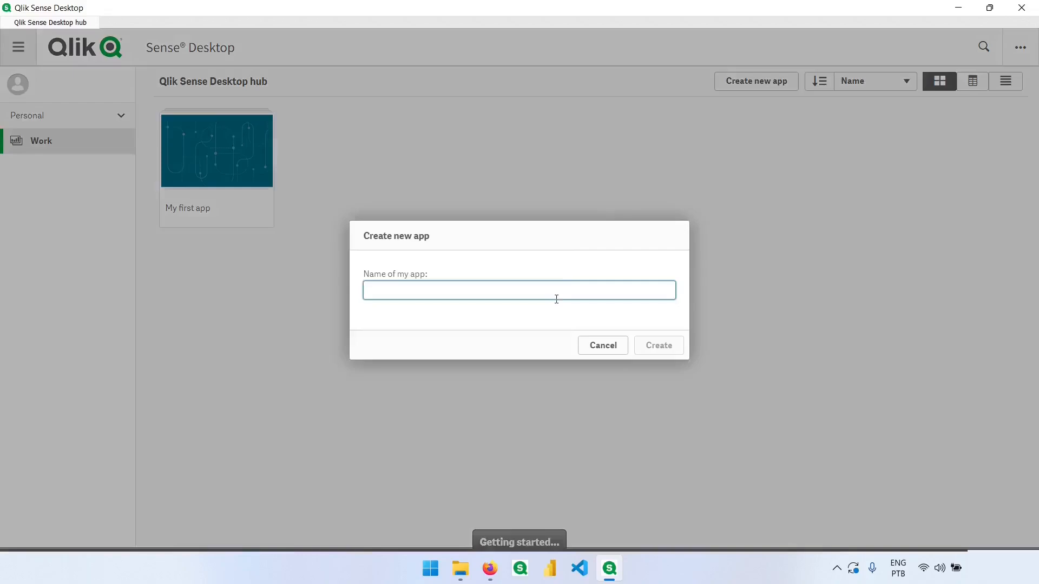
{"action": "type", "text": "US Accidents"}
{"action": "key", "text": "Return"}
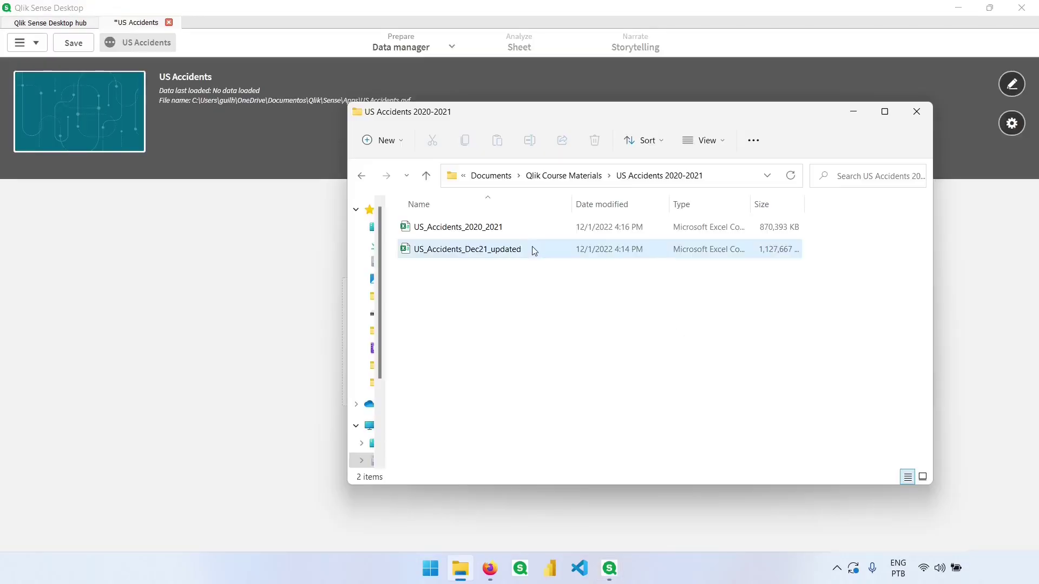
Drag US_Accidents_2020_2021.csv from File Explorer onto the app's 'Add data from files' area.
{"action": "left_click", "coordinate": [520, 249]}
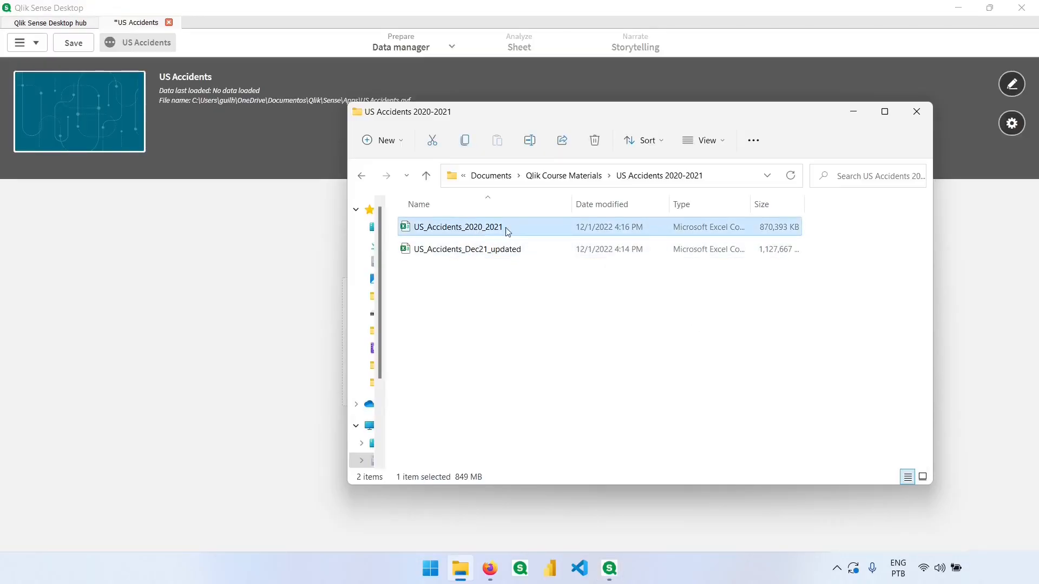
{"action": "left_click", "coordinate": [478, 230]}
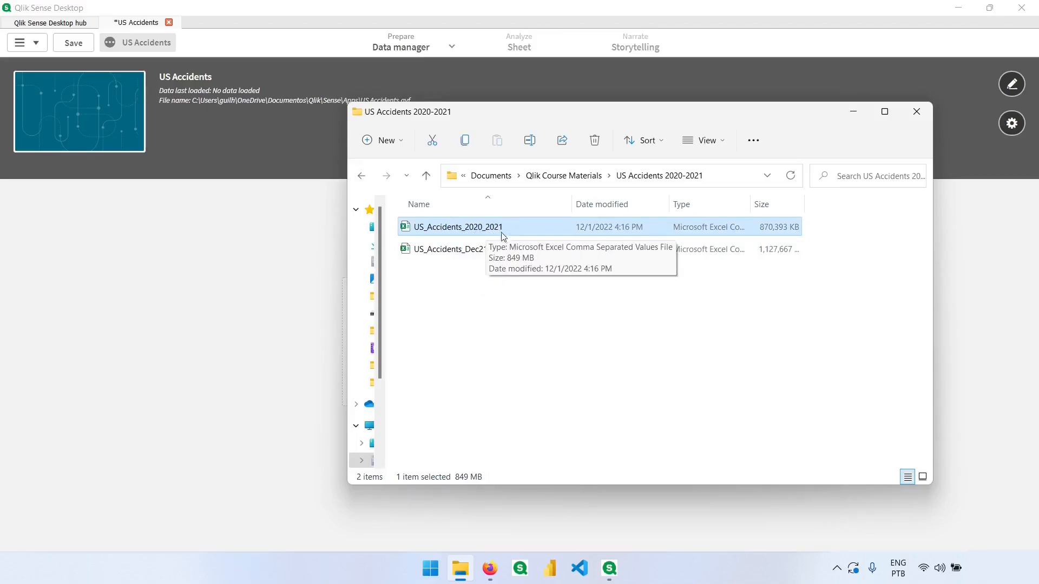
{"action": "left_click_drag", "start_coordinate": [557, 112], "coordinate": [808, 65]}
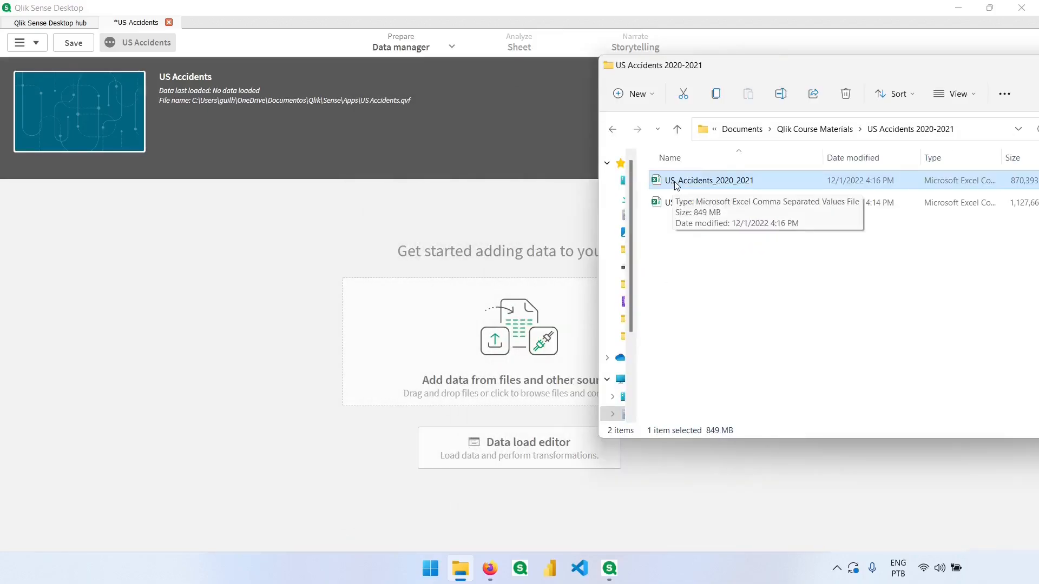
{"action": "left_click_drag", "start_coordinate": [688, 182], "coordinate": [446, 245]}
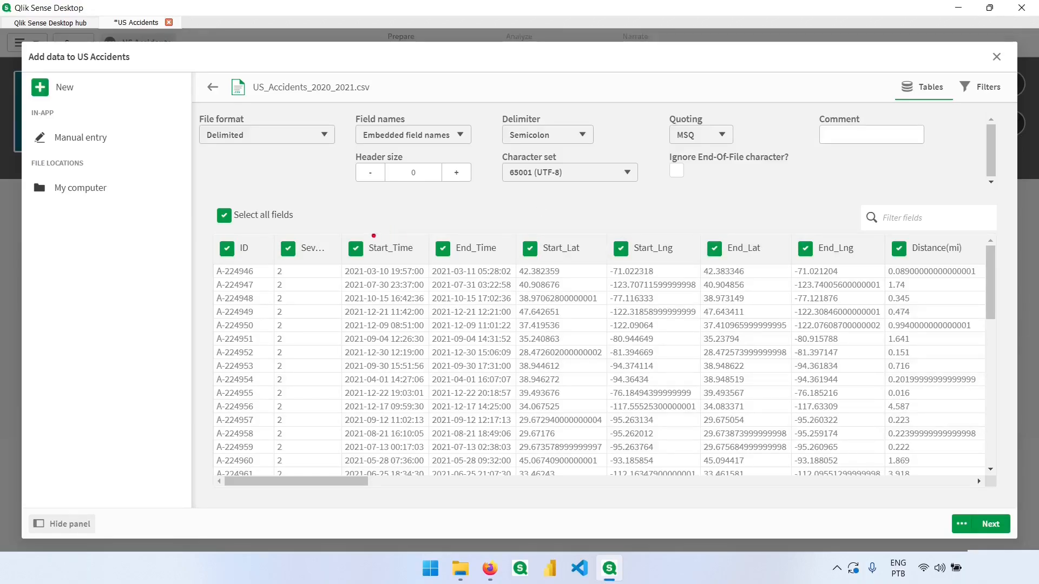
{"action": "left_click_drag", "start_coordinate": [340, 230], "coordinate": [521, 482]}
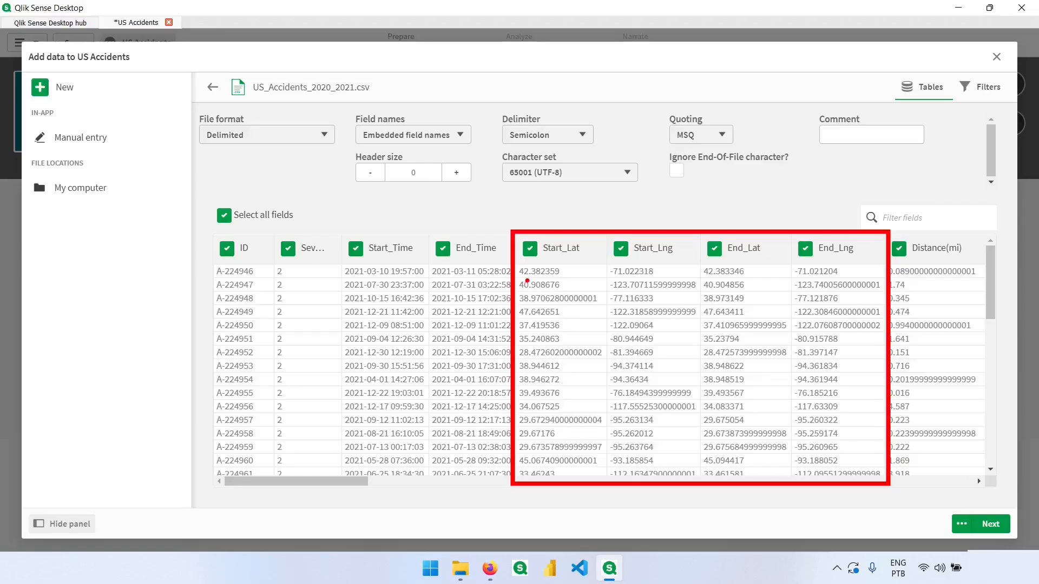
{"action": "left_click_drag", "start_coordinate": [530, 282], "coordinate": [527, 272]}
{"action": "key", "text": "Escape"}
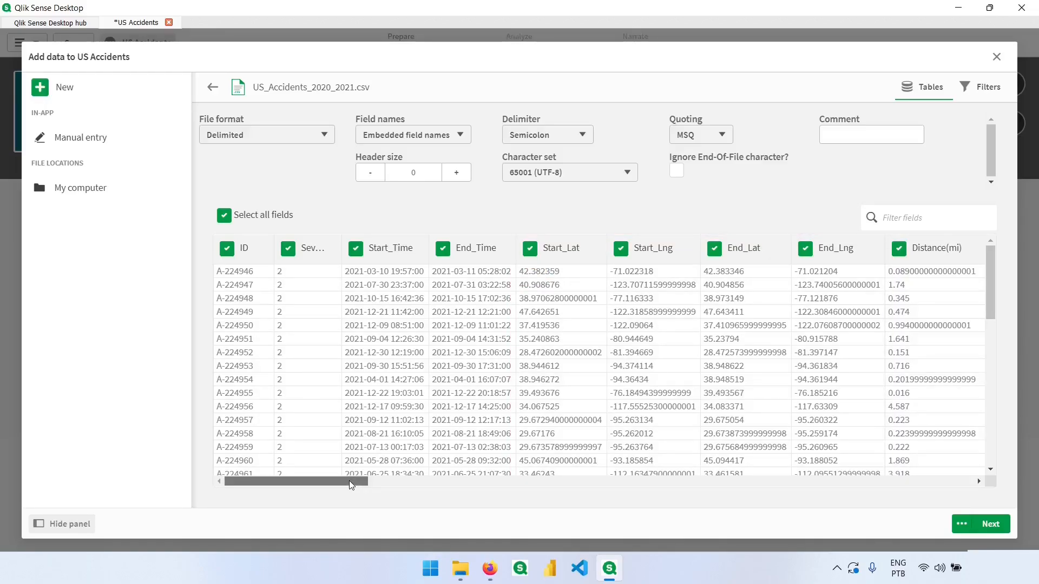
{"action": "left_click_drag", "start_coordinate": [349, 484], "coordinate": [369, 485]}
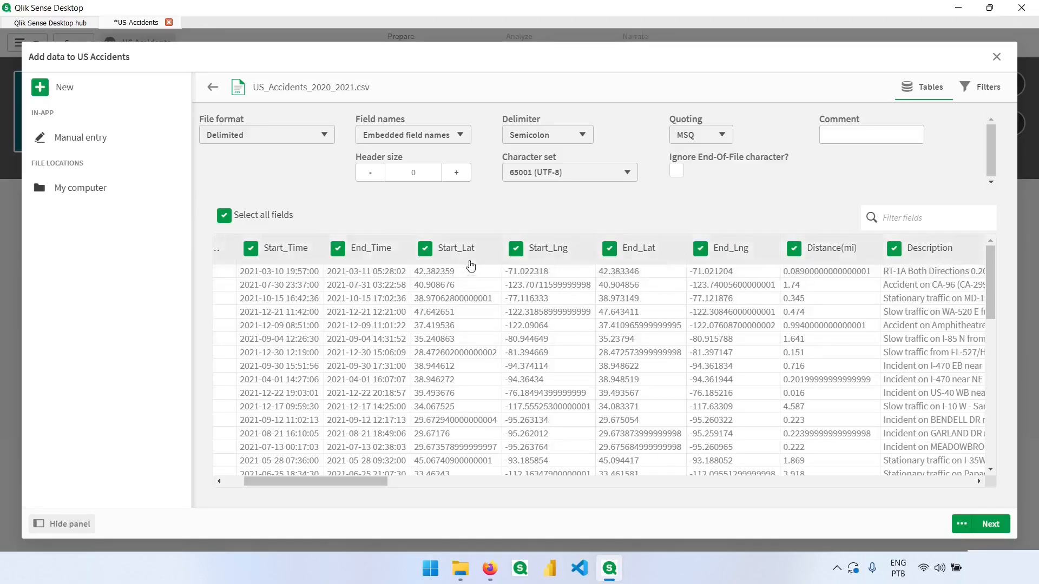
{"action": "left_click_drag", "start_coordinate": [352, 484], "coordinate": [524, 483]}
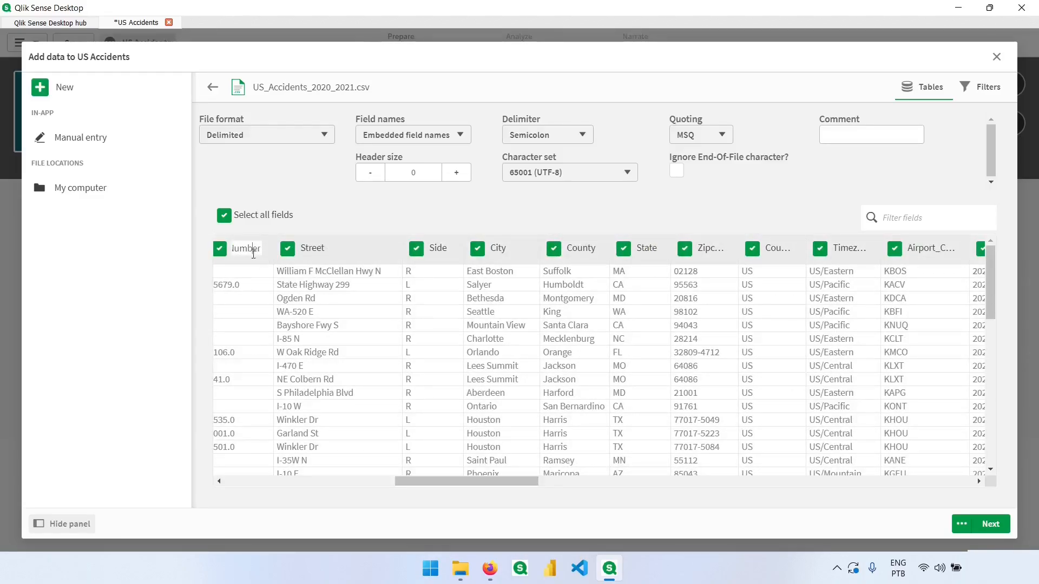
{"action": "double_click", "coordinate": [234, 248]}
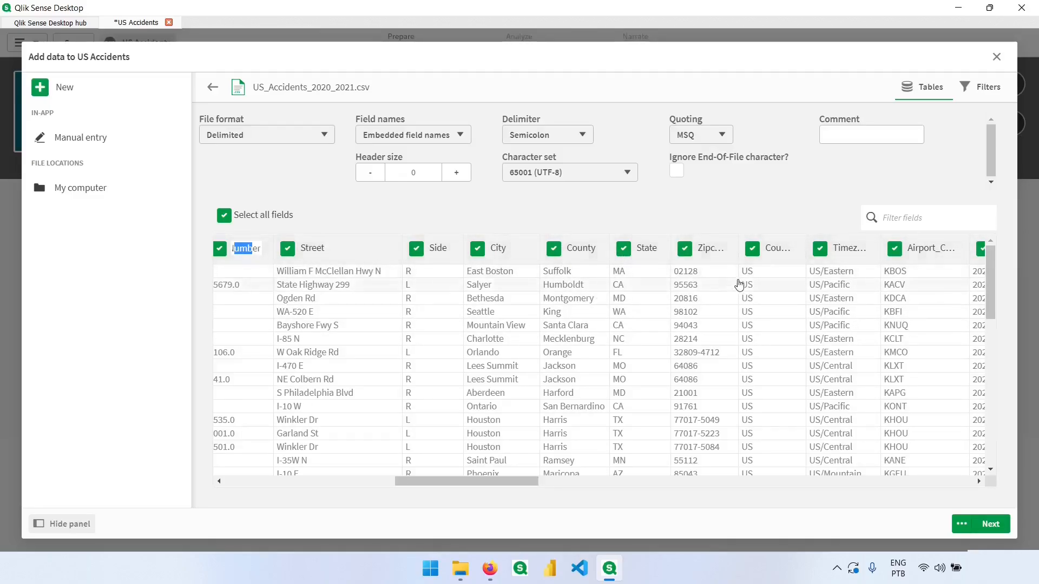
{"action": "left_click", "coordinate": [783, 248]}
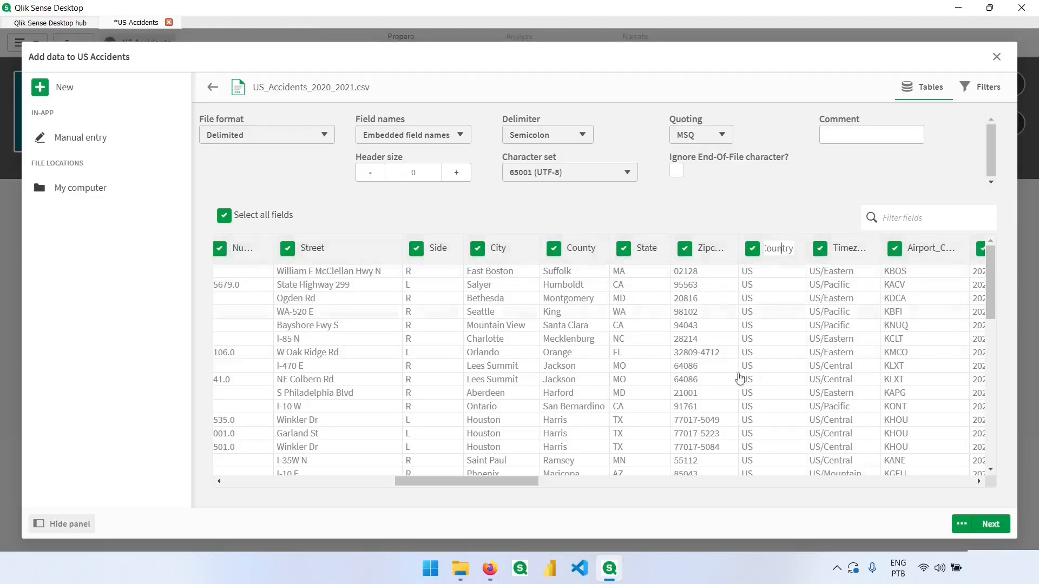
{"action": "left_click_drag", "start_coordinate": [528, 482], "coordinate": [657, 483]}
{"action": "left_click", "coordinate": [450, 248]}
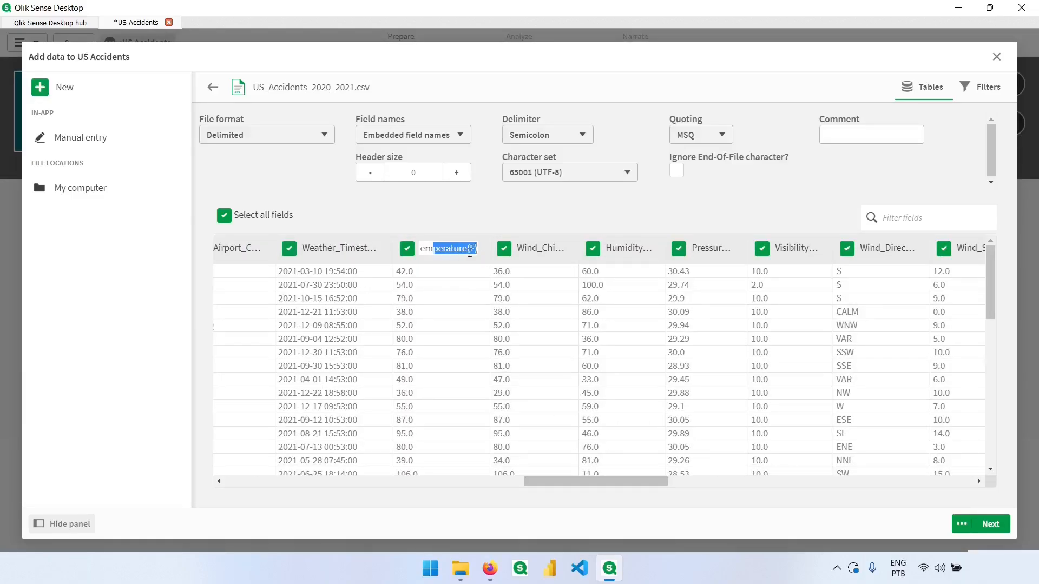
{"action": "left_click", "coordinate": [469, 254]}
{"action": "left_click", "coordinate": [536, 249]}
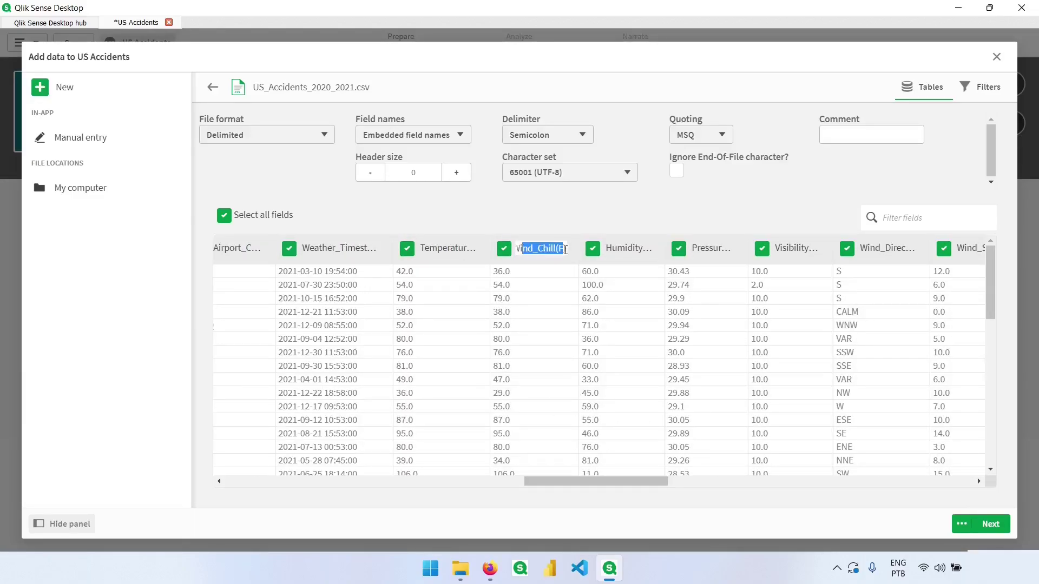
{"action": "left_click", "coordinate": [617, 247]}
{"action": "left_click", "coordinate": [695, 248]}
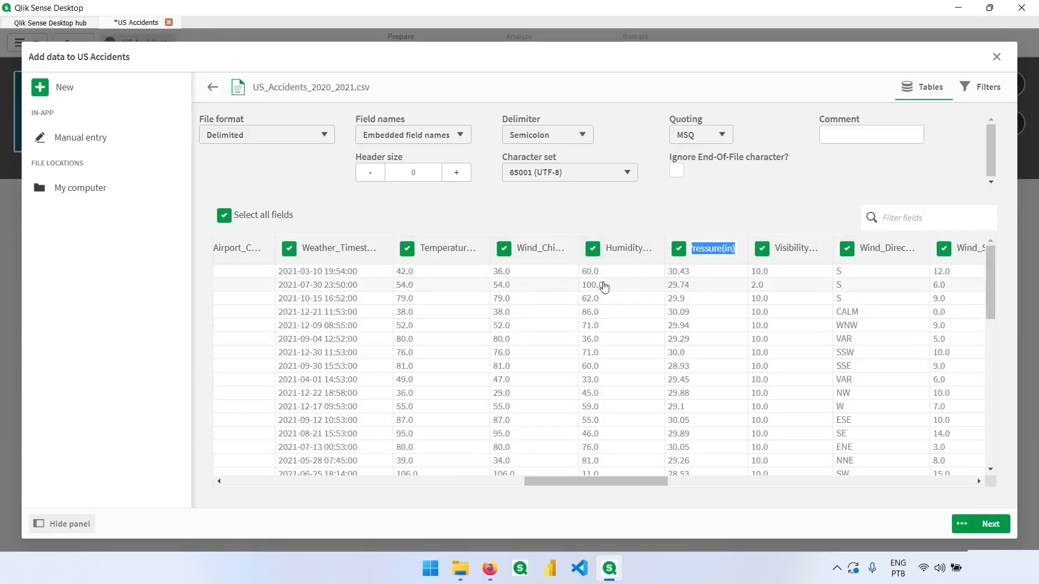
{"action": "left_click_drag", "start_coordinate": [655, 479], "coordinate": [726, 485]}
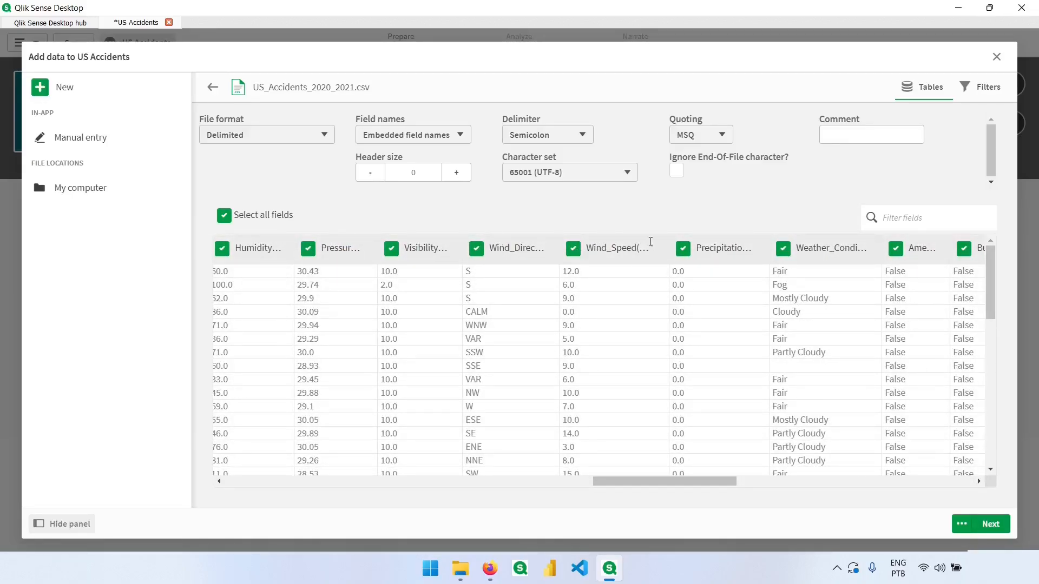
{"action": "left_click_drag", "start_coordinate": [714, 482], "coordinate": [933, 487]}
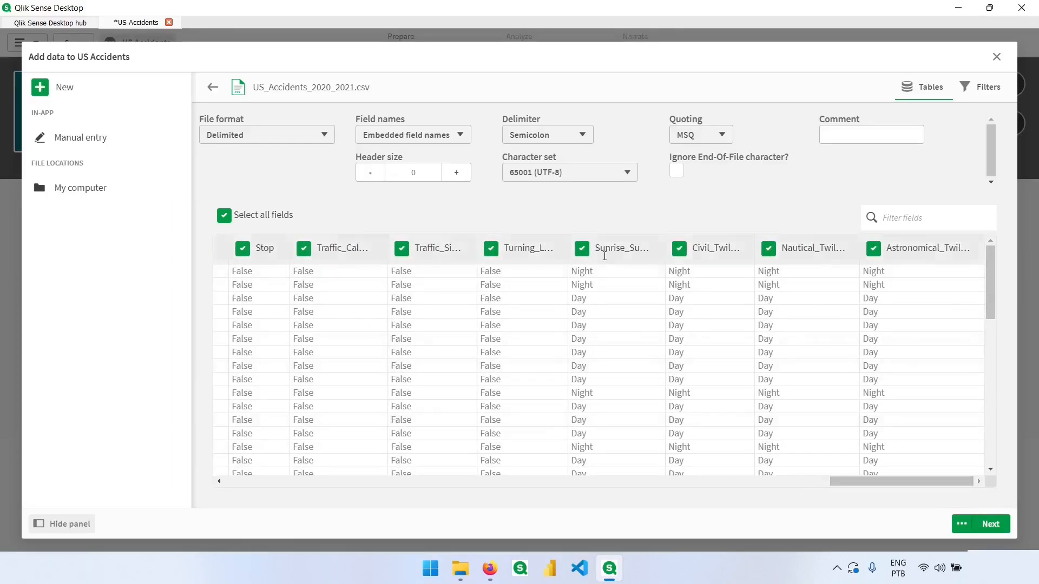
{"action": "left_click_drag", "start_coordinate": [930, 482], "coordinate": [286, 487]}
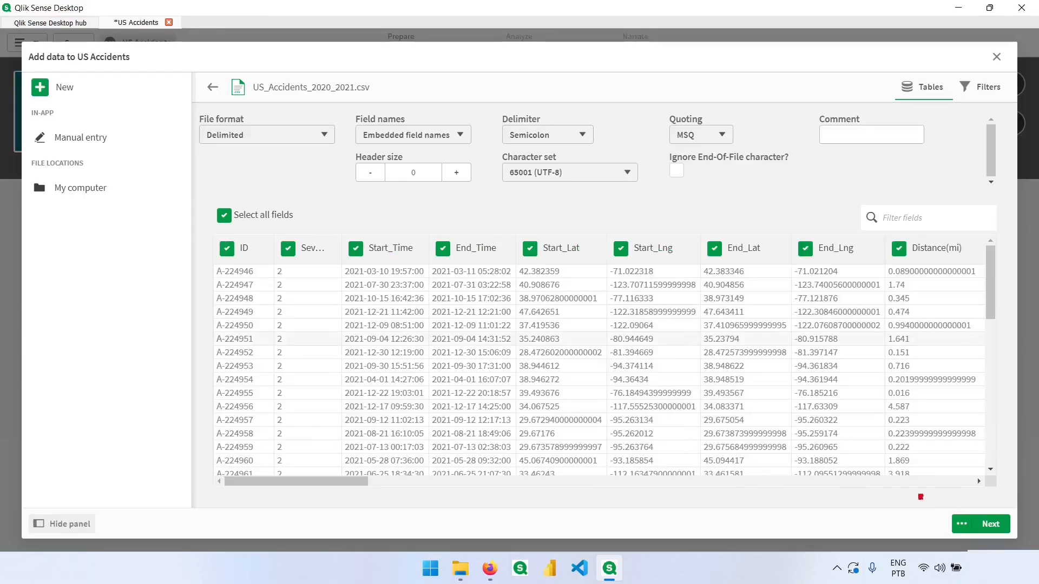
Load the previewed accident fields into the app, dismiss the success dialog and edit the new sheet.
{"action": "left_click", "coordinate": [992, 525]}
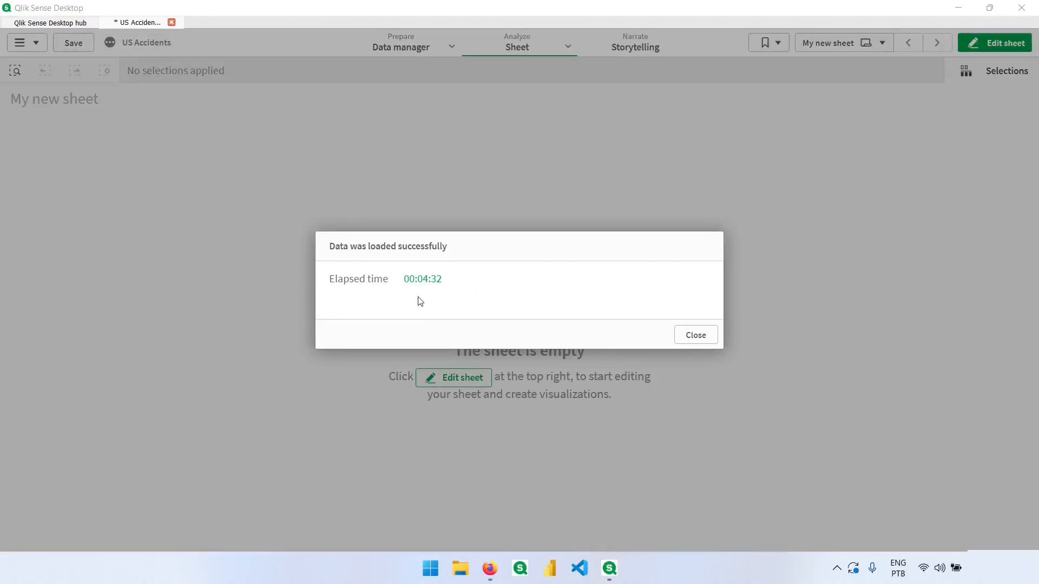
{"action": "left_click", "coordinate": [696, 335]}
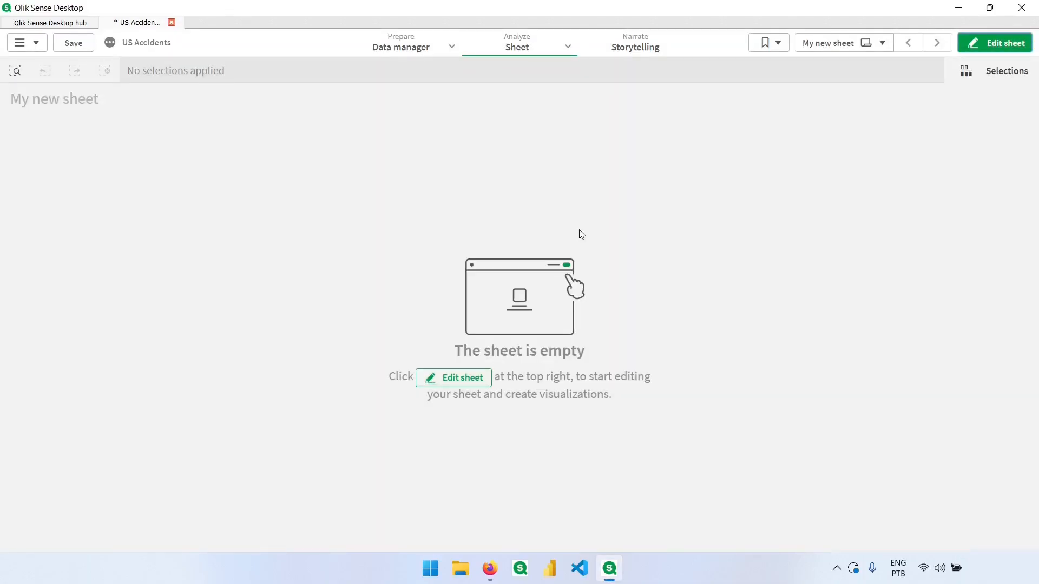
{"action": "left_click", "coordinate": [998, 44]}
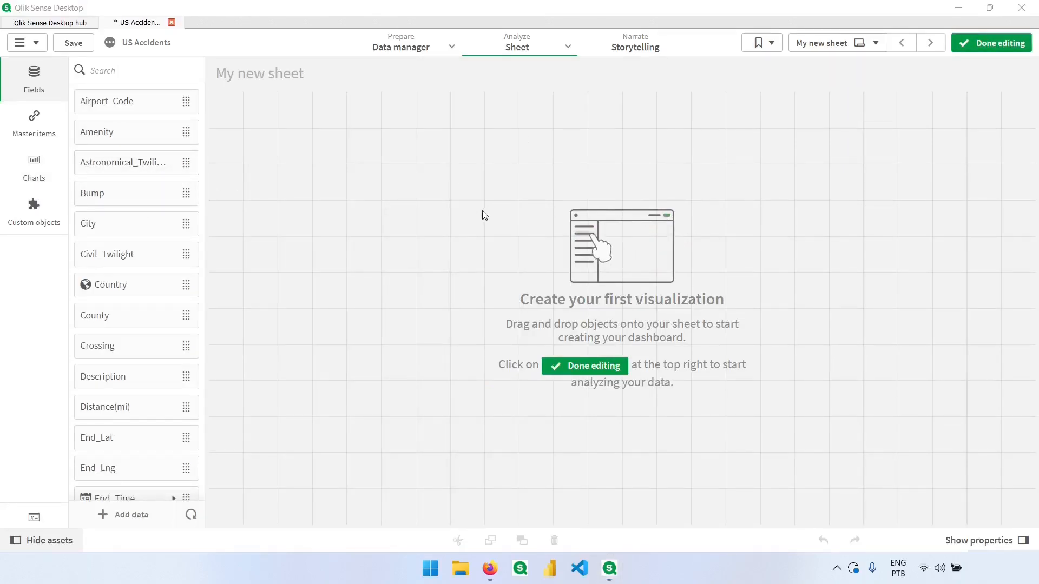
{"action": "left_click", "coordinate": [490, 568]}
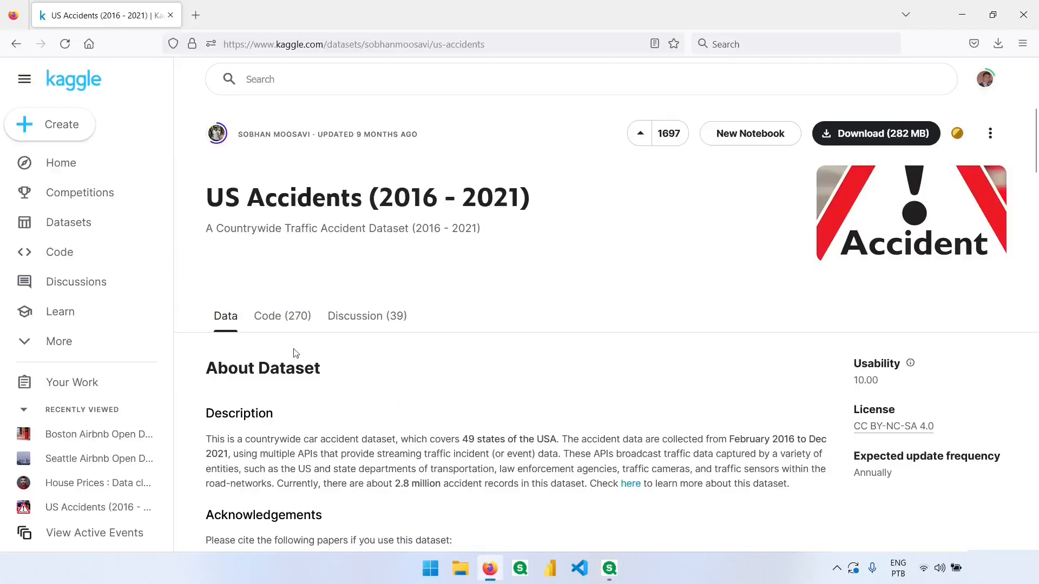
{"action": "scroll", "coordinate": [308, 326], "scroll_direction": "down", "scroll_amount": 4}
{"action": "scroll", "coordinate": [365, 227], "scroll_direction": "down", "scroll_amount": 5}
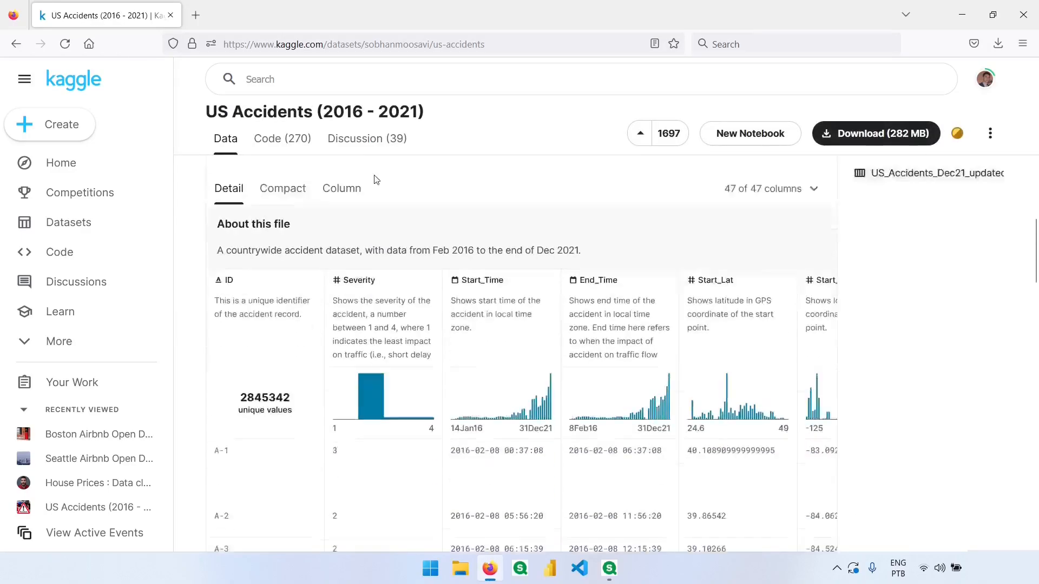
{"action": "scroll", "coordinate": [309, 244], "scroll_direction": "down", "scroll_amount": 2}
{"action": "scroll", "coordinate": [251, 292], "scroll_direction": "up", "scroll_amount": 1}
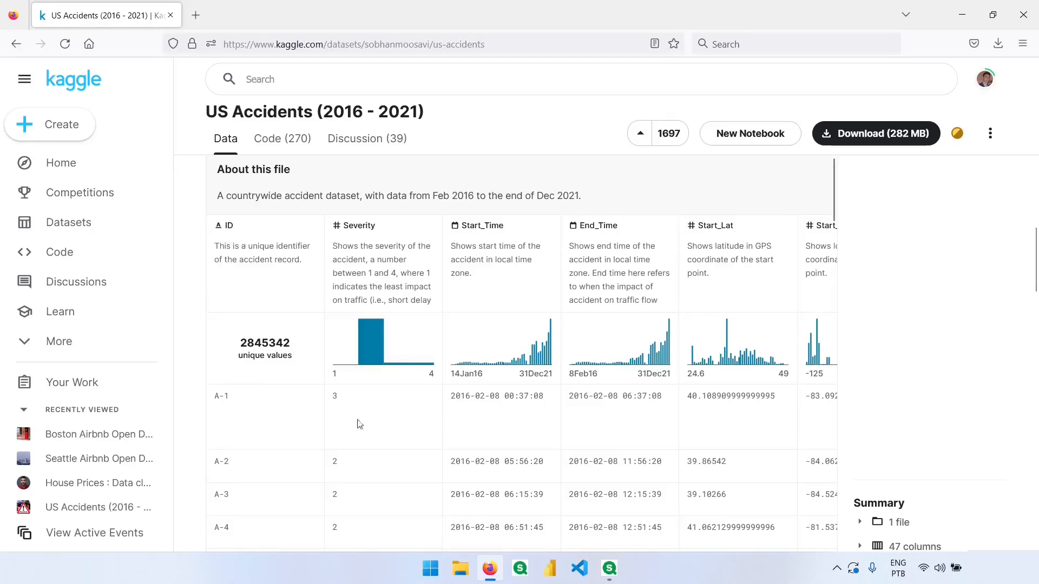
{"action": "left_click", "coordinate": [964, 18]}
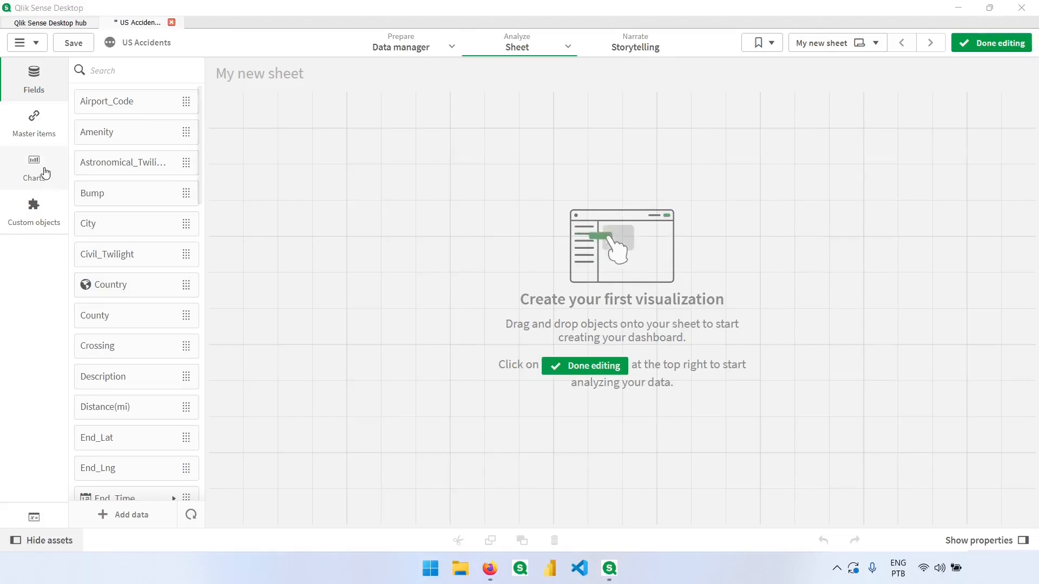
Add a KPI with measure Count(ID) showing 2.14M and drop an empty bar chart below it.
{"action": "left_click", "coordinate": [44, 176]}
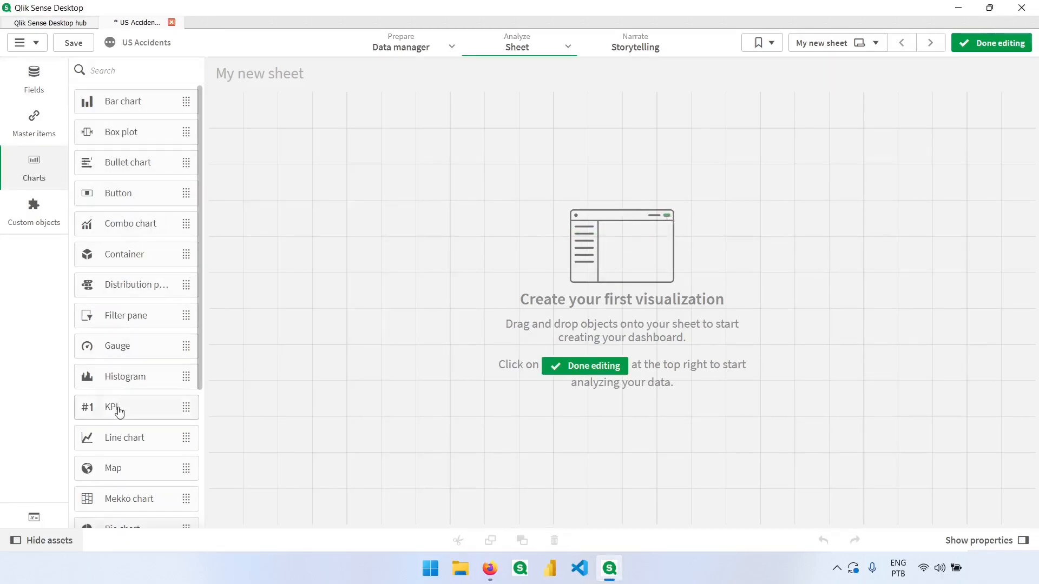
{"action": "left_click_drag", "start_coordinate": [116, 408], "coordinate": [297, 210]}
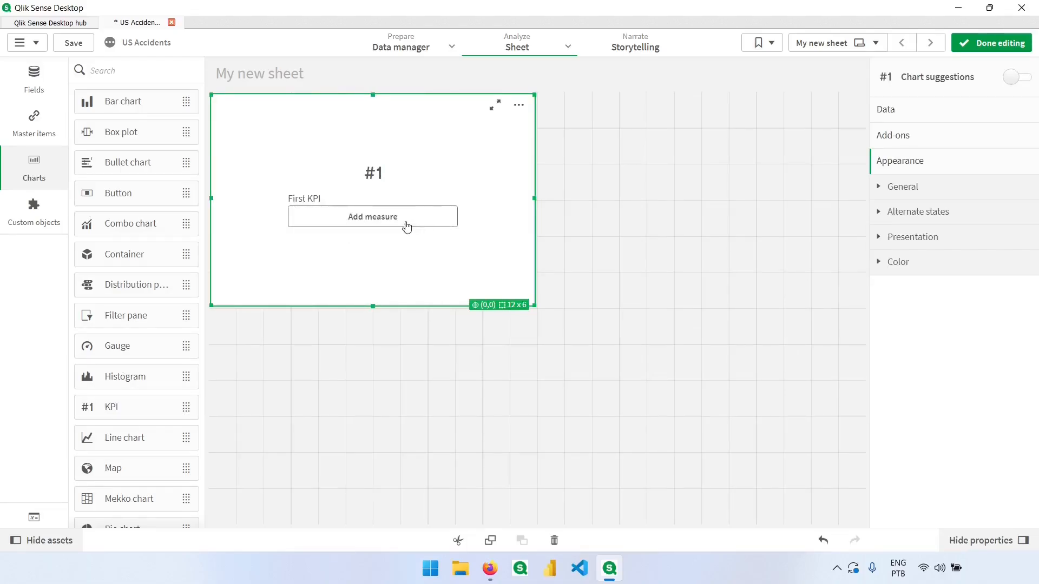
{"action": "left_click", "coordinate": [441, 224]}
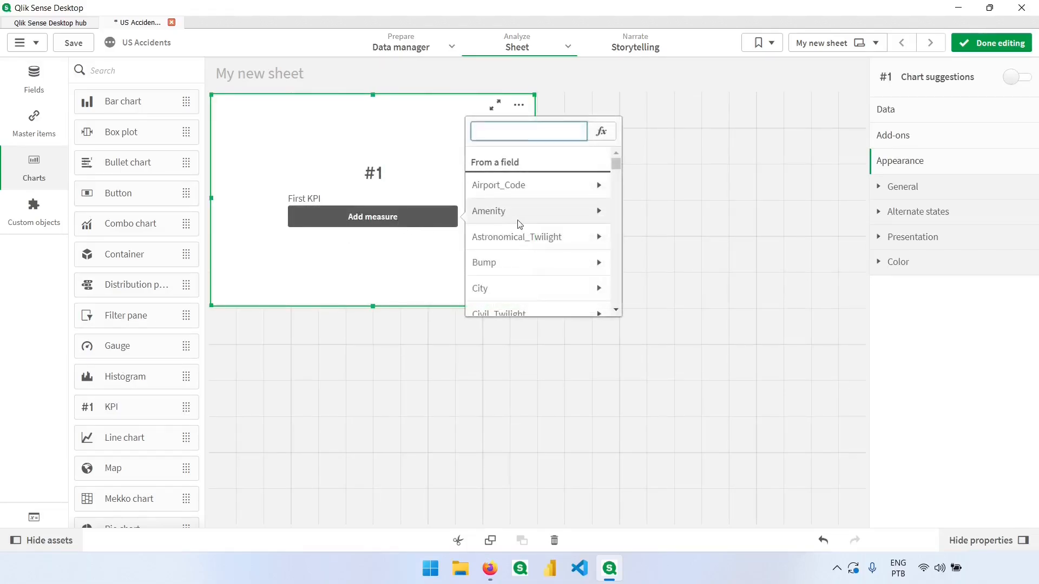
{"action": "scroll", "coordinate": [529, 246], "scroll_direction": "down", "scroll_amount": 1}
{"action": "scroll", "coordinate": [529, 246], "scroll_direction": "down", "scroll_amount": 2}
{"action": "scroll", "coordinate": [528, 248], "scroll_direction": "down", "scroll_amount": 2}
{"action": "scroll", "coordinate": [528, 250], "scroll_direction": "down", "scroll_amount": 2}
{"action": "scroll", "coordinate": [527, 252], "scroll_direction": "down", "scroll_amount": 2}
{"action": "scroll", "coordinate": [527, 254], "scroll_direction": "down", "scroll_amount": 3}
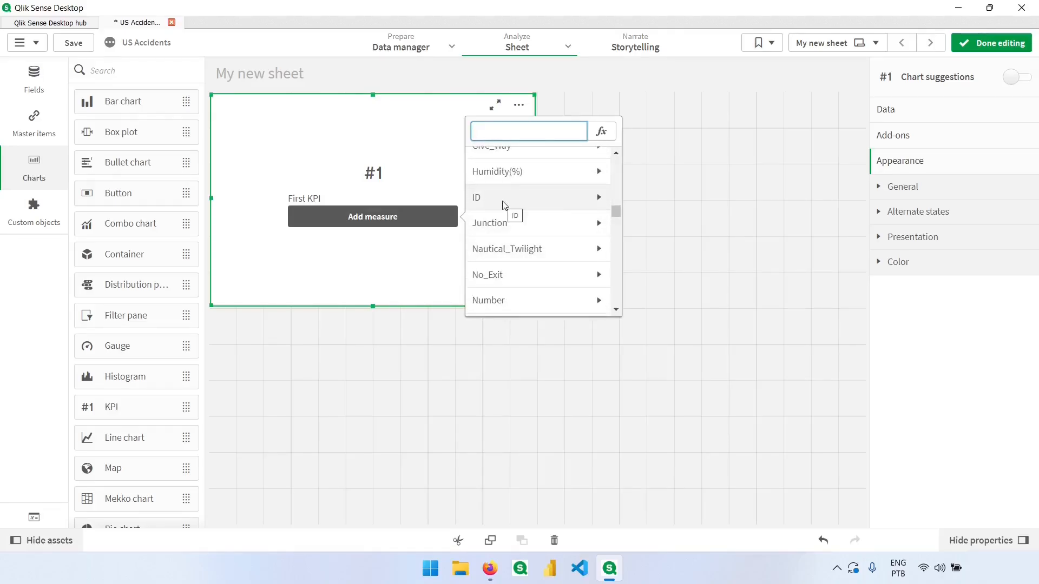
{"action": "left_click", "coordinate": [530, 199]}
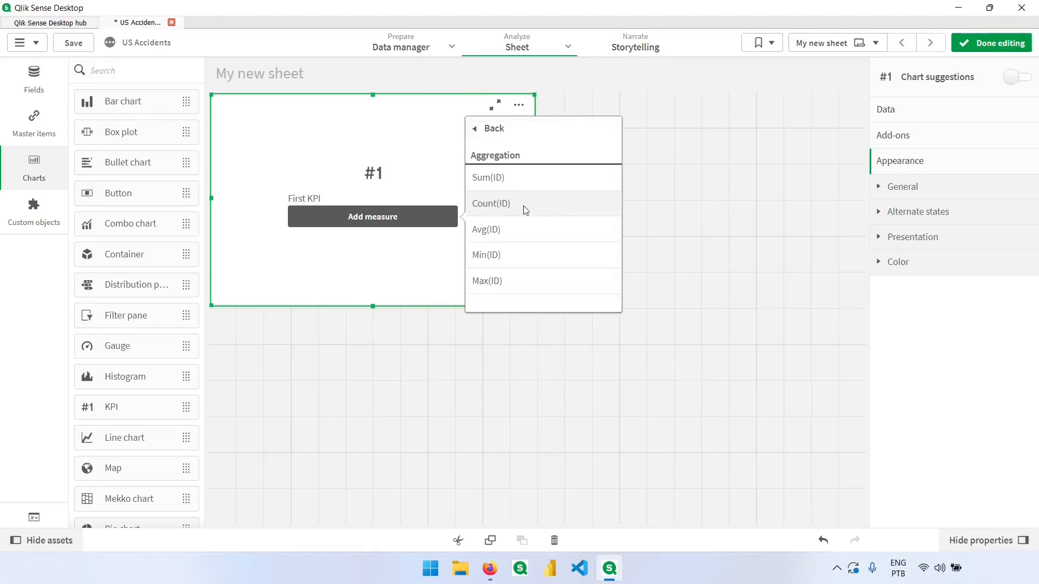
{"action": "left_click", "coordinate": [523, 207]}
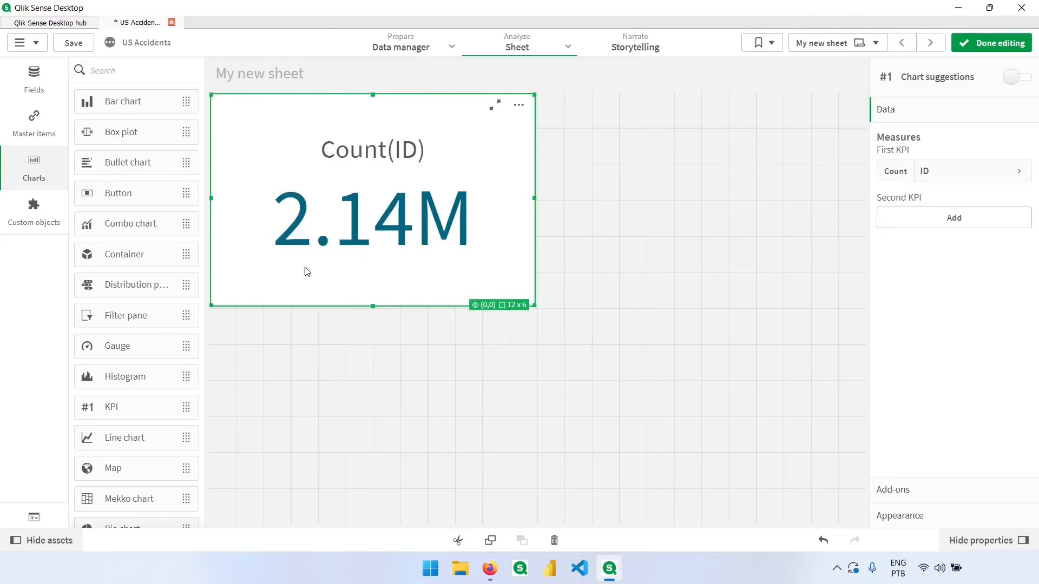
{"action": "left_click_drag", "start_coordinate": [149, 104], "coordinate": [385, 384]}
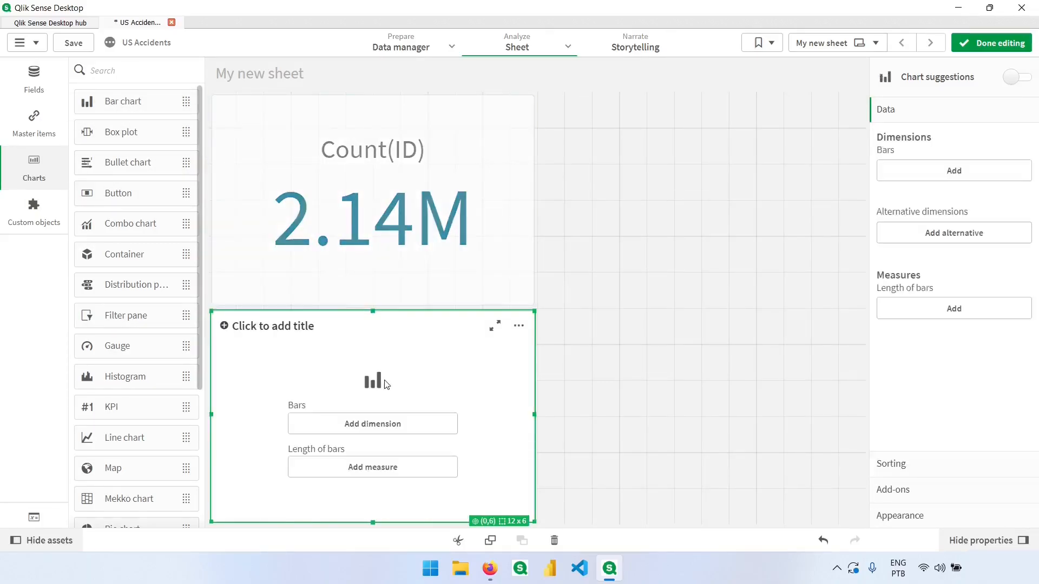
{"action": "mouse_move", "coordinate": [373, 211]}
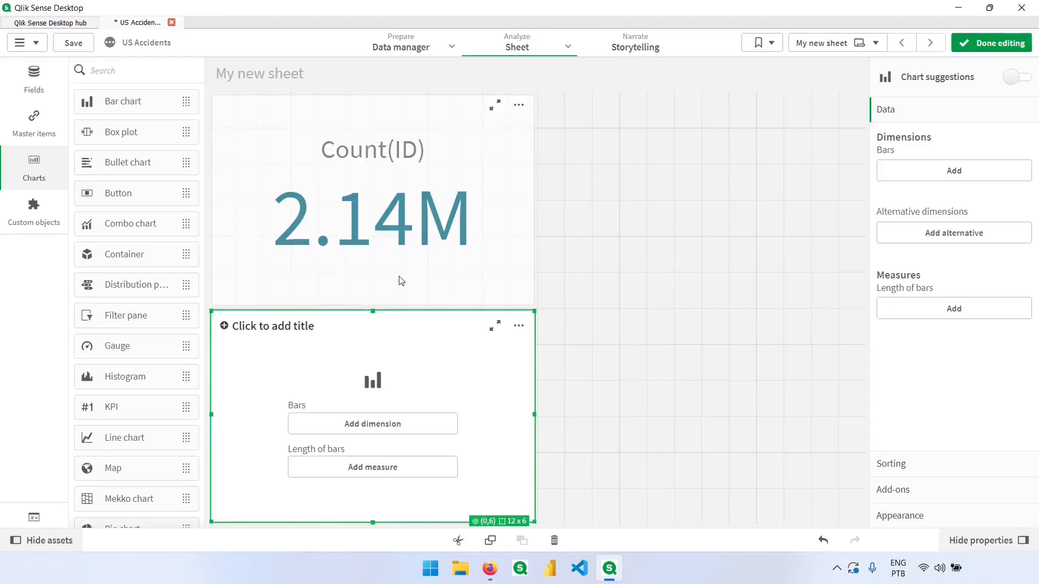
Give the bar chart measure Count(ID) and dimension State, then widen it to show more states.
{"action": "left_click", "coordinate": [393, 474]}
{"action": "type", "text": "id"}
{"action": "left_click", "coordinate": [510, 448]}
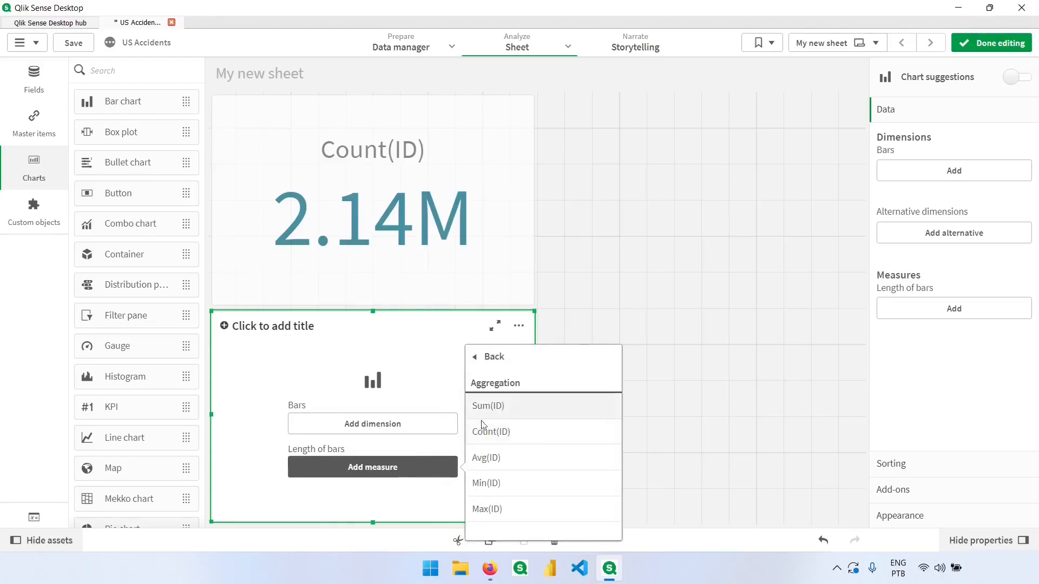
{"action": "left_click", "coordinate": [509, 432]}
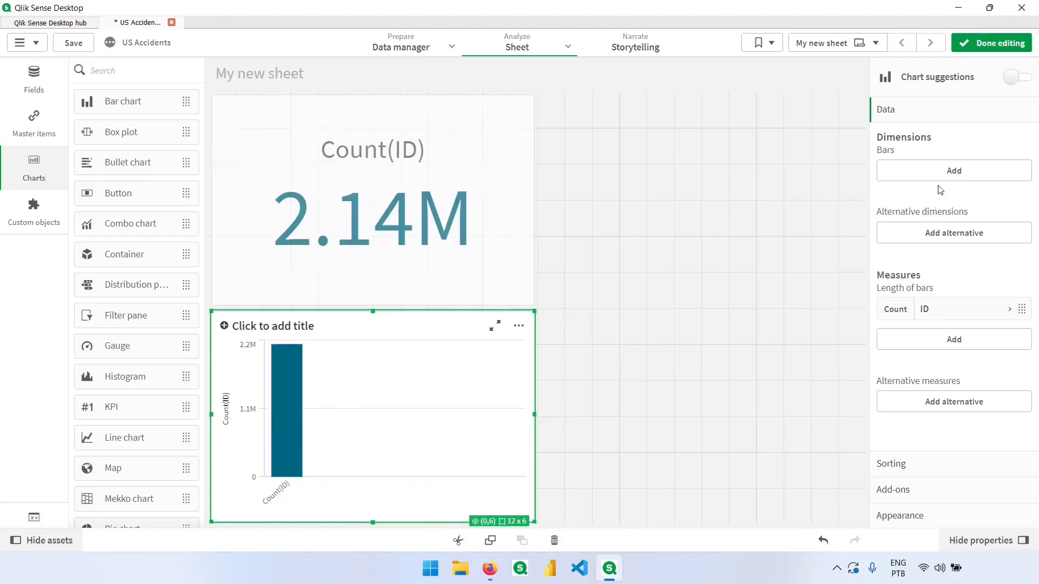
{"action": "left_click", "coordinate": [953, 172]}
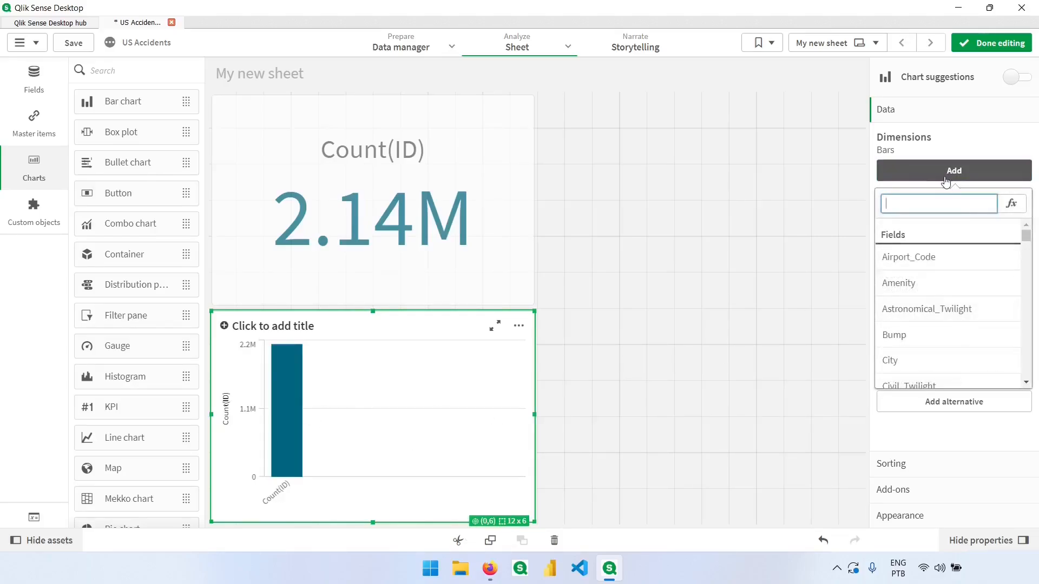
{"action": "type", "text": "Stat"}
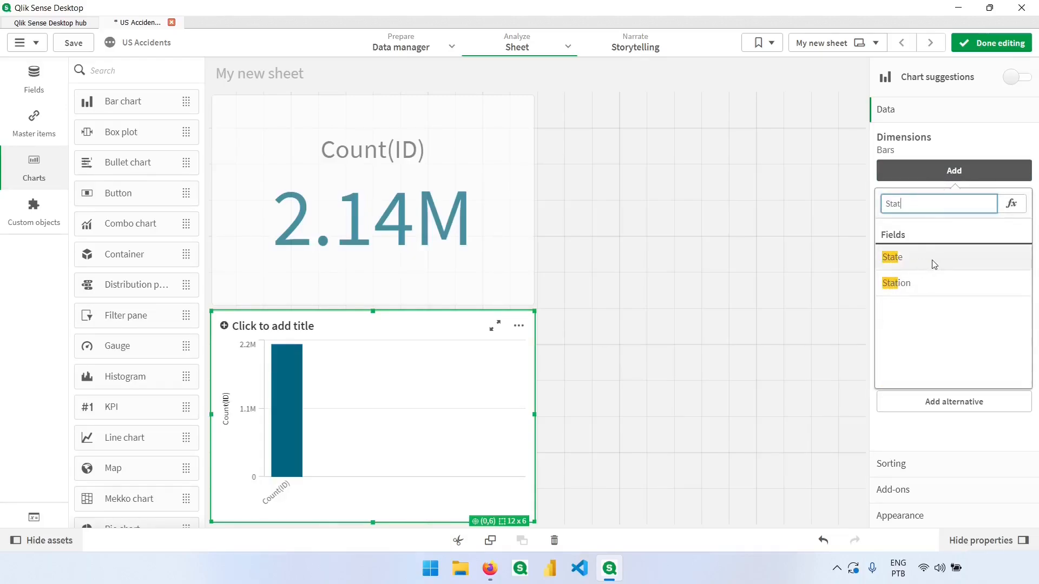
{"action": "left_click", "coordinate": [930, 264]}
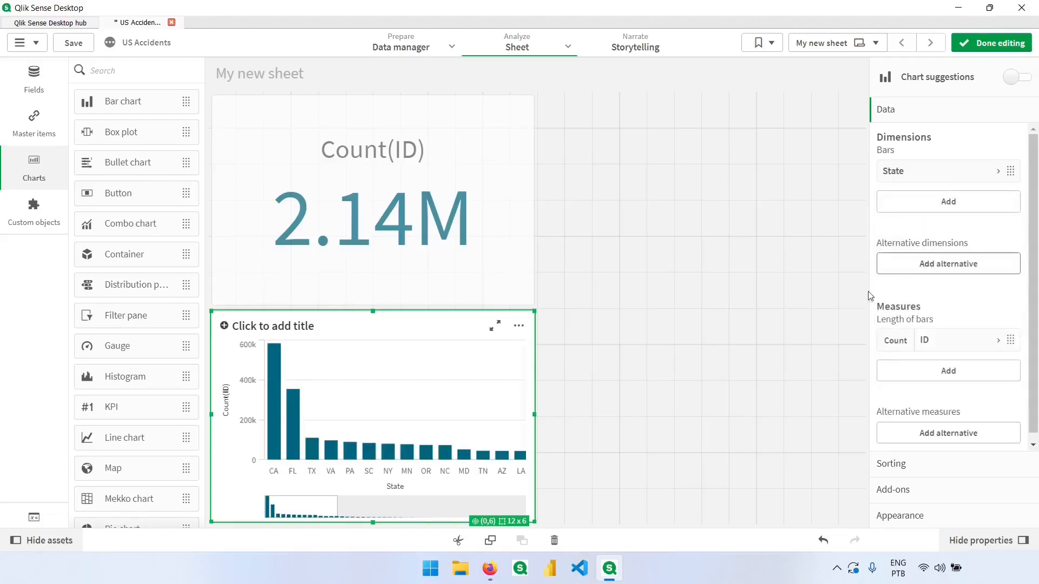
{"action": "left_click_drag", "start_coordinate": [535, 411], "coordinate": [826, 411]}
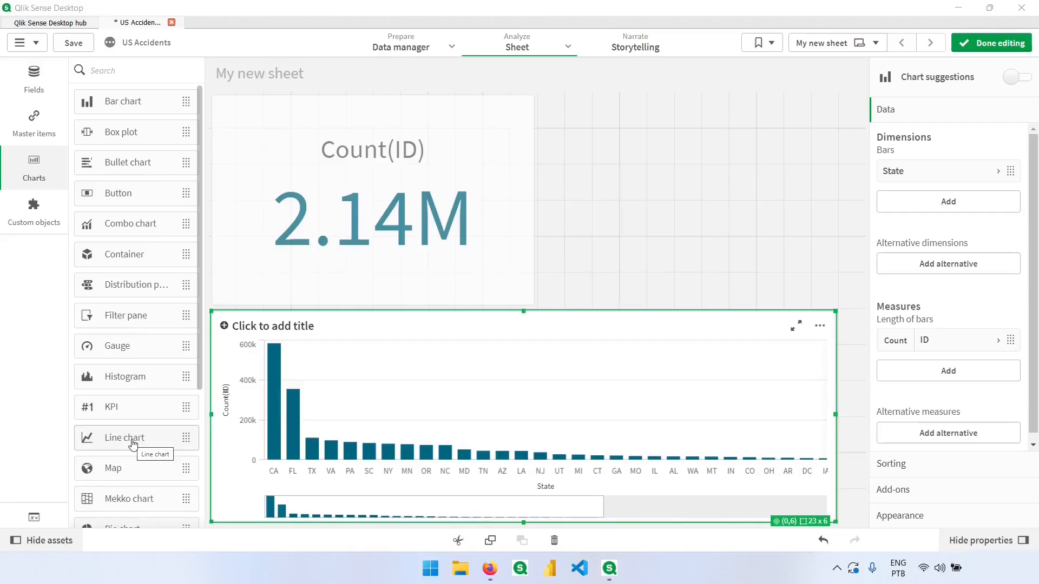
Place a line chart beside the KPI with measure Count(ID) and dimension Start_Time.Year.
{"action": "left_click_drag", "start_coordinate": [133, 443], "coordinate": [636, 211]}
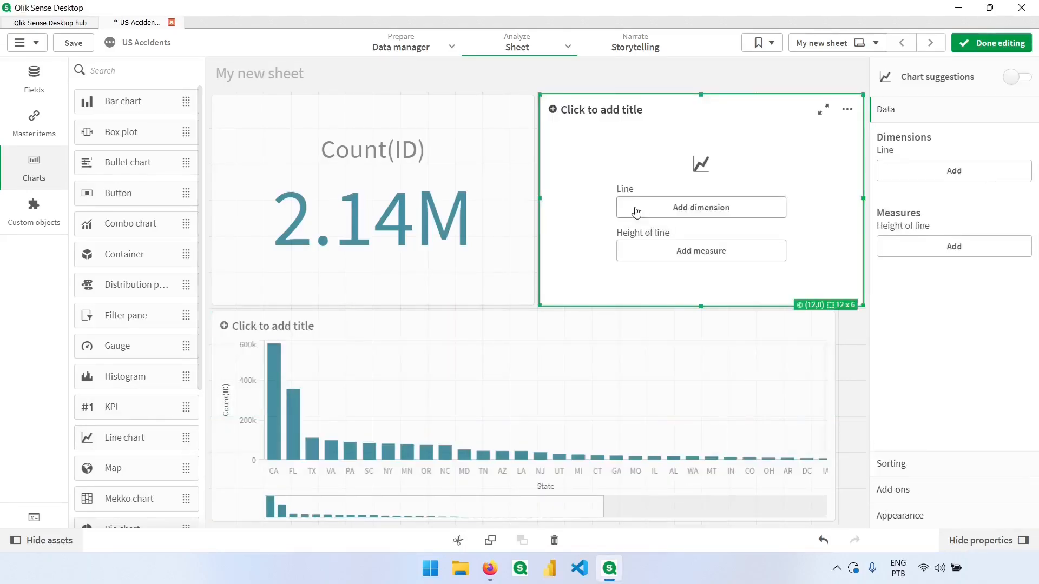
{"action": "left_click", "coordinate": [689, 257]}
{"action": "type", "text": "id"}
{"action": "left_click", "coordinate": [822, 246]}
{"action": "left_click", "coordinate": [845, 238]}
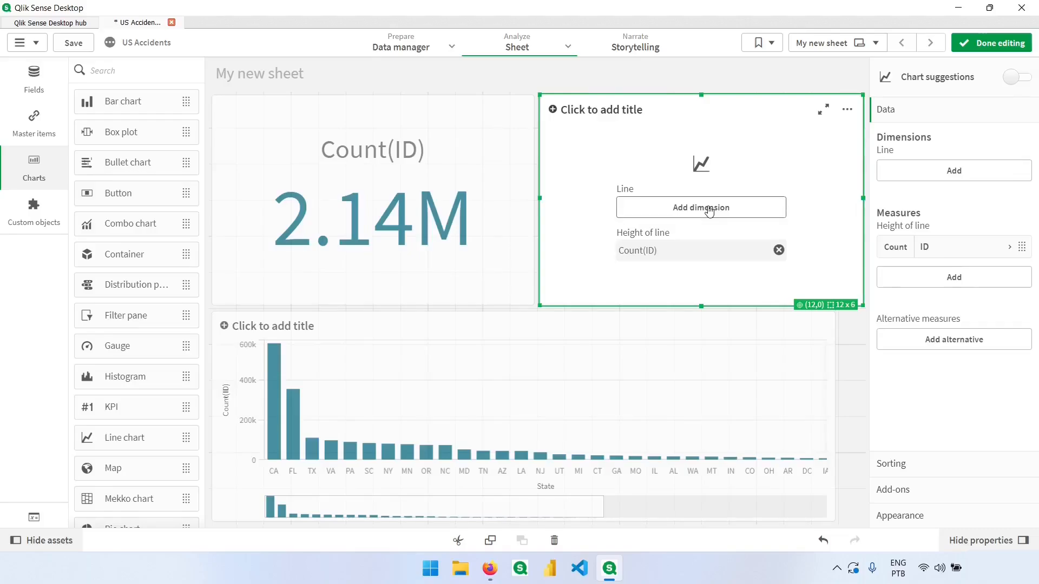
{"action": "left_click", "coordinate": [708, 210]}
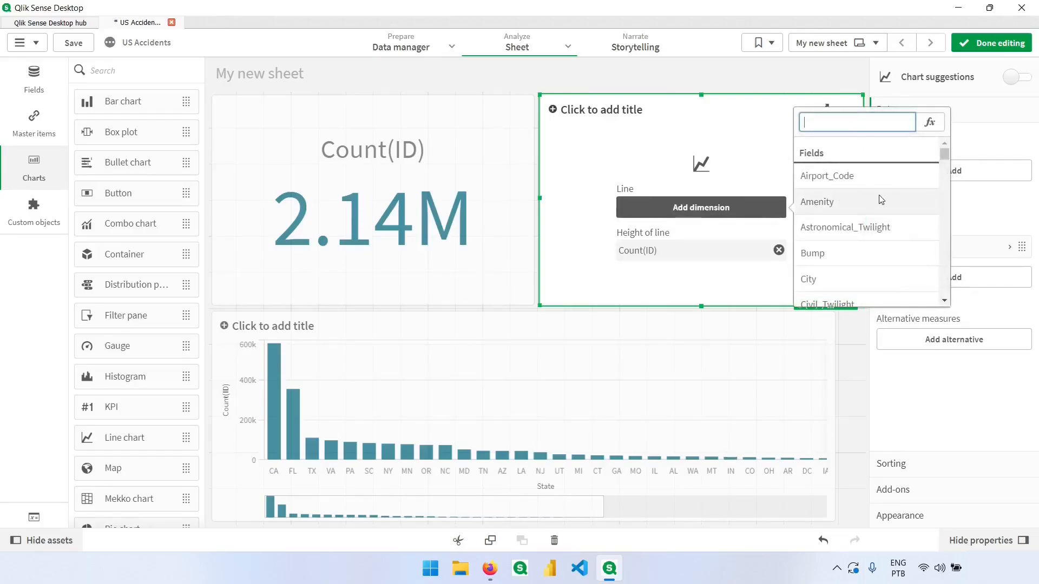
{"action": "scroll", "coordinate": [879, 201], "scroll_direction": "down", "scroll_amount": 1}
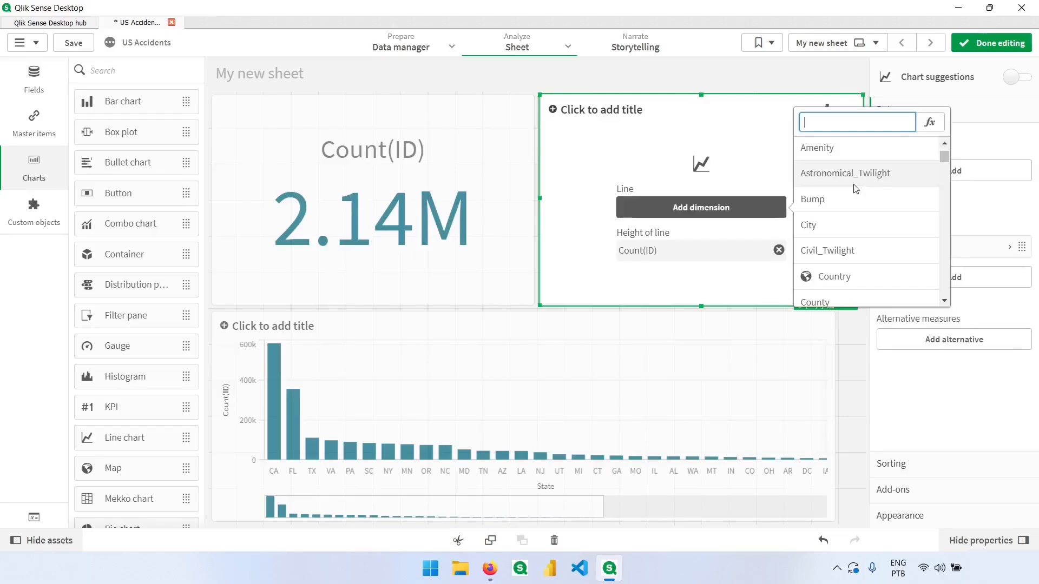
{"action": "scroll", "coordinate": [859, 192], "scroll_direction": "down", "scroll_amount": 1}
{"action": "scroll", "coordinate": [885, 207], "scroll_direction": "down", "scroll_amount": 2}
{"action": "scroll", "coordinate": [885, 214], "scroll_direction": "down", "scroll_amount": 1}
{"action": "scroll", "coordinate": [886, 215], "scroll_direction": "down", "scroll_amount": 1}
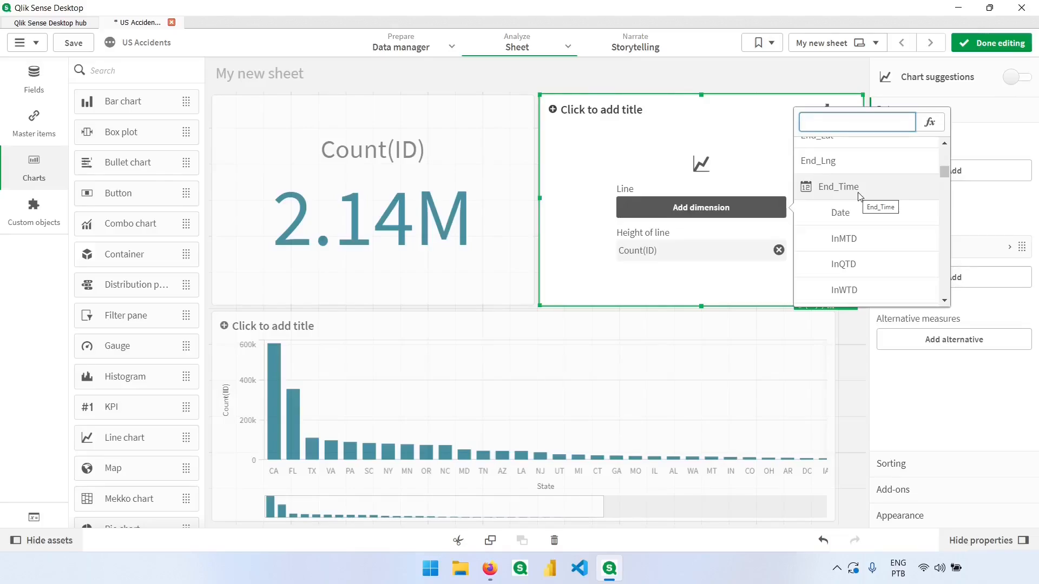
{"action": "scroll", "coordinate": [860, 197], "scroll_direction": "down", "scroll_amount": 5}
{"action": "scroll", "coordinate": [863, 198], "scroll_direction": "down", "scroll_amount": 5}
{"action": "scroll", "coordinate": [867, 200], "scroll_direction": "down", "scroll_amount": 5}
{"action": "scroll", "coordinate": [867, 200], "scroll_direction": "down", "scroll_amount": 5}
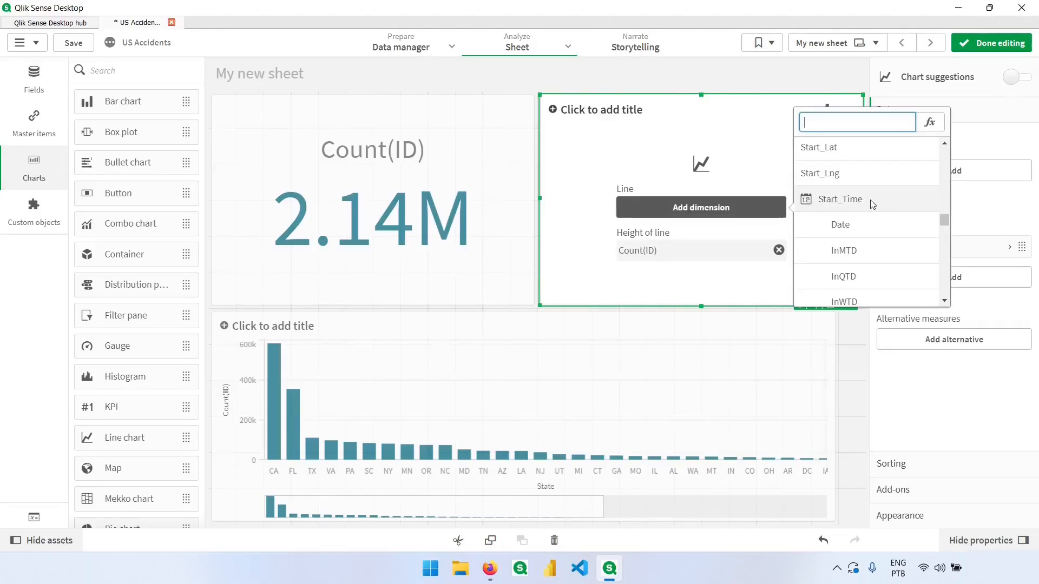
{"action": "scroll", "coordinate": [892, 206], "scroll_direction": "down", "scroll_amount": 1}
{"action": "scroll", "coordinate": [886, 211], "scroll_direction": "down", "scroll_amount": 4}
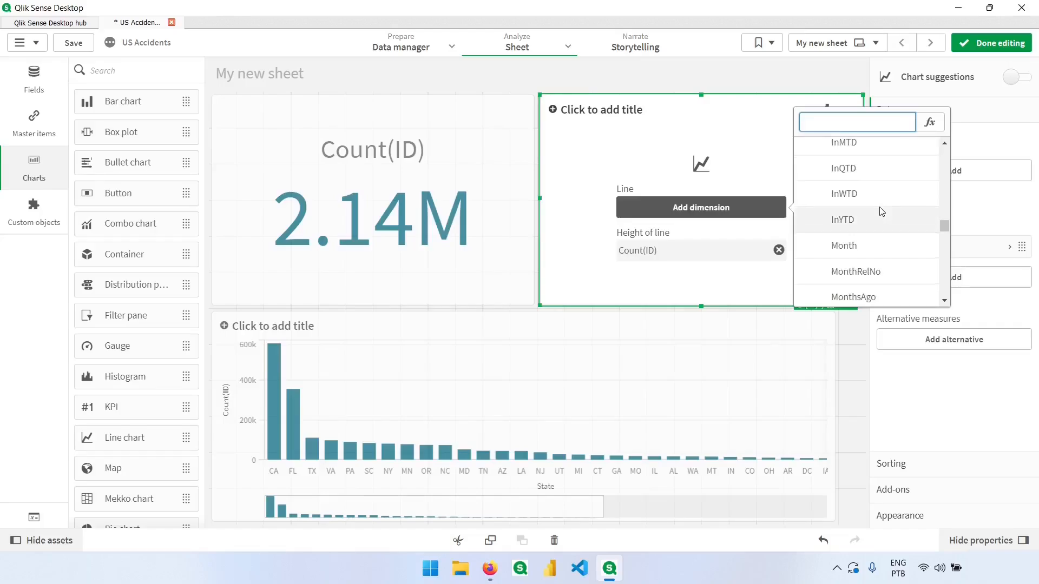
{"action": "scroll", "coordinate": [879, 217], "scroll_direction": "down", "scroll_amount": 3}
{"action": "scroll", "coordinate": [860, 214], "scroll_direction": "down", "scroll_amount": 2}
{"action": "scroll", "coordinate": [846, 210], "scroll_direction": "down", "scroll_amount": 1}
{"action": "left_click", "coordinate": [839, 208]}
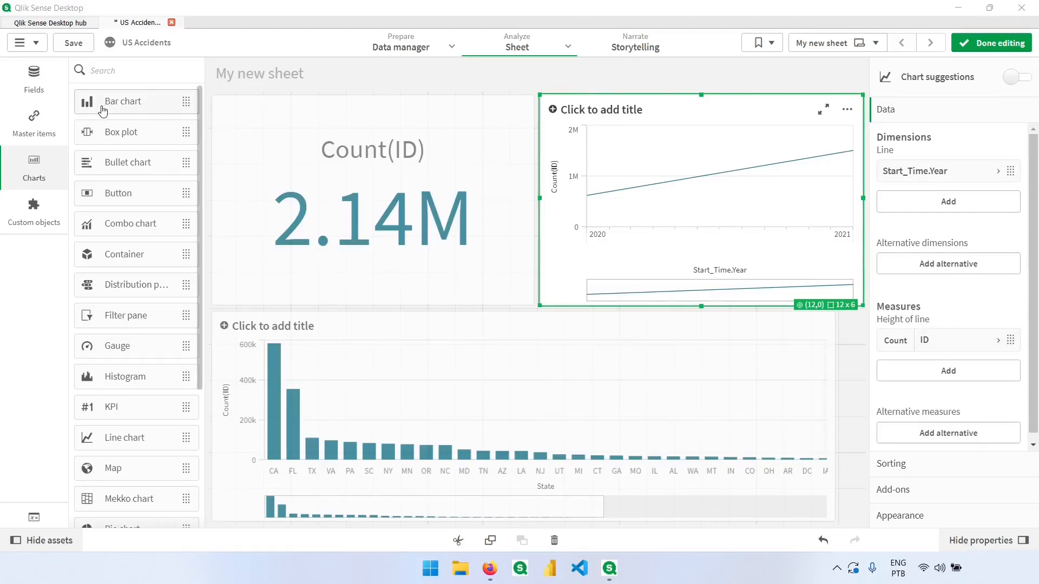
Convert the line chart to a bar chart and set its presentation to Vertical.
{"action": "mouse_move", "coordinate": [155, 103]}
{"action": "left_mouse_down"}
{"action": "mouse_move", "coordinate": [668, 179]}
{"action": "mouse_move", "coordinate": [693, 175]}
{"action": "mouse_move", "coordinate": [642, 152]}
{"action": "mouse_move", "coordinate": [681, 154]}
{"action": "mouse_move", "coordinate": [640, 134]}
{"action": "mouse_move", "coordinate": [692, 136]}
{"action": "mouse_move", "coordinate": [735, 179]}
{"action": "mouse_move", "coordinate": [642, 138]}
{"action": "mouse_move", "coordinate": [681, 137]}
{"action": "mouse_move", "coordinate": [730, 241]}
{"action": "mouse_move", "coordinate": [660, 170]}
{"action": "mouse_move", "coordinate": [562, 195]}
{"action": "mouse_move", "coordinate": [571, 177]}
{"action": "mouse_move", "coordinate": [682, 179]}
{"action": "left_mouse_up"}
{"action": "left_click", "coordinate": [680, 201]}
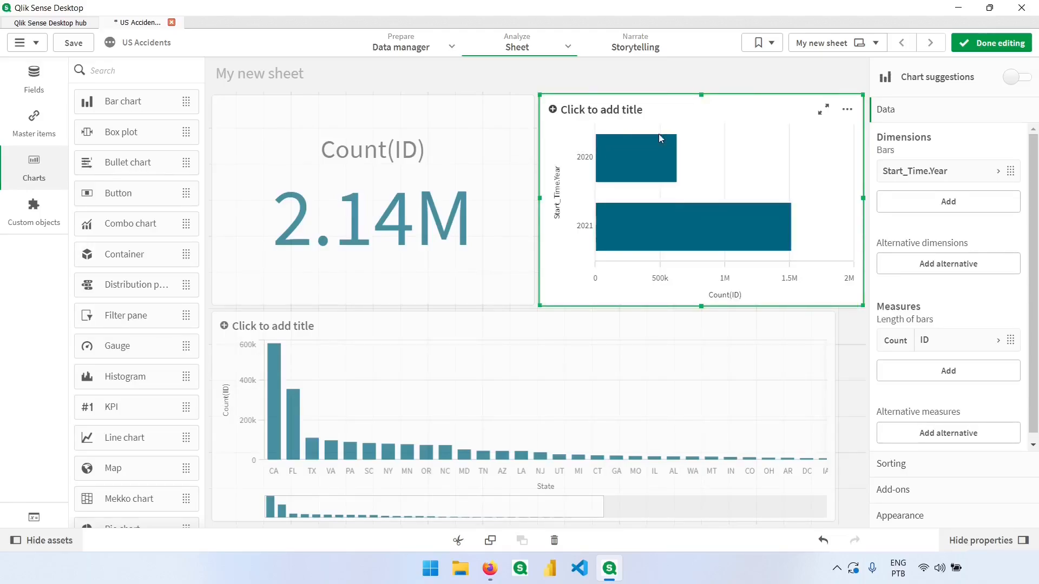
{"action": "left_click", "coordinate": [913, 518]}
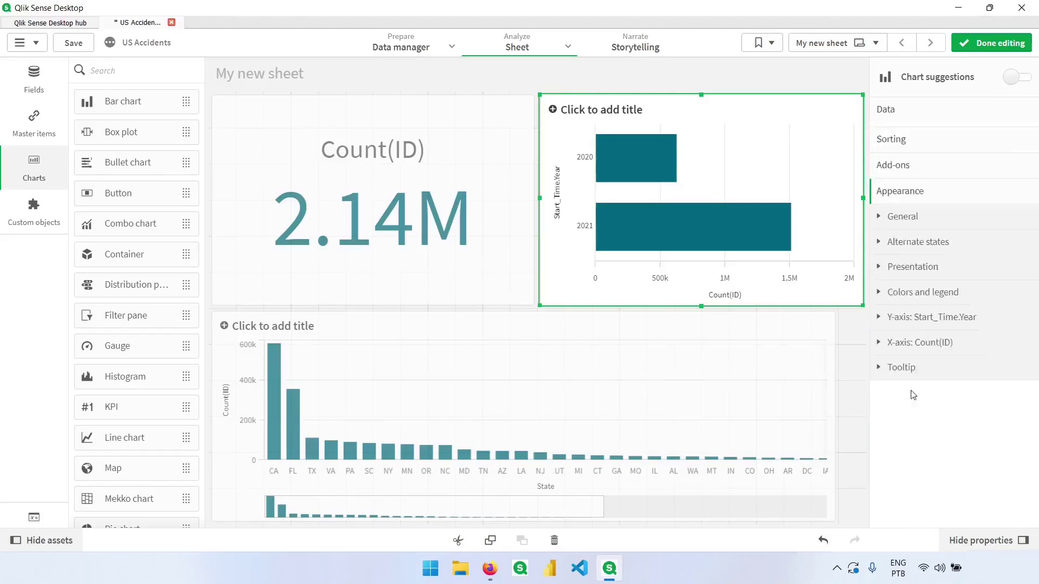
{"action": "left_click", "coordinate": [912, 268]}
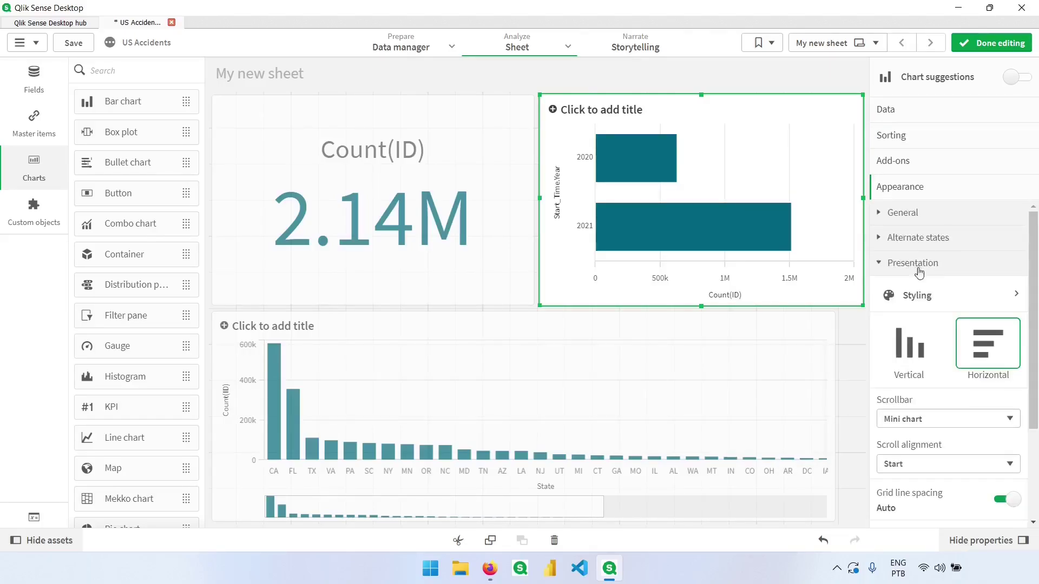
{"action": "left_click", "coordinate": [906, 353]}
{"action": "mouse_move", "coordinate": [600, 192]}
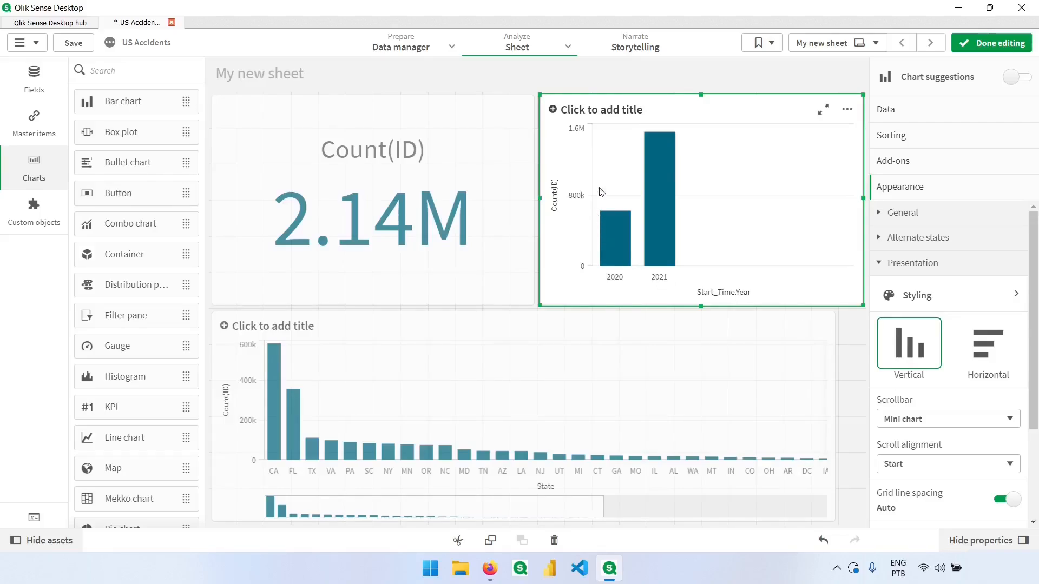